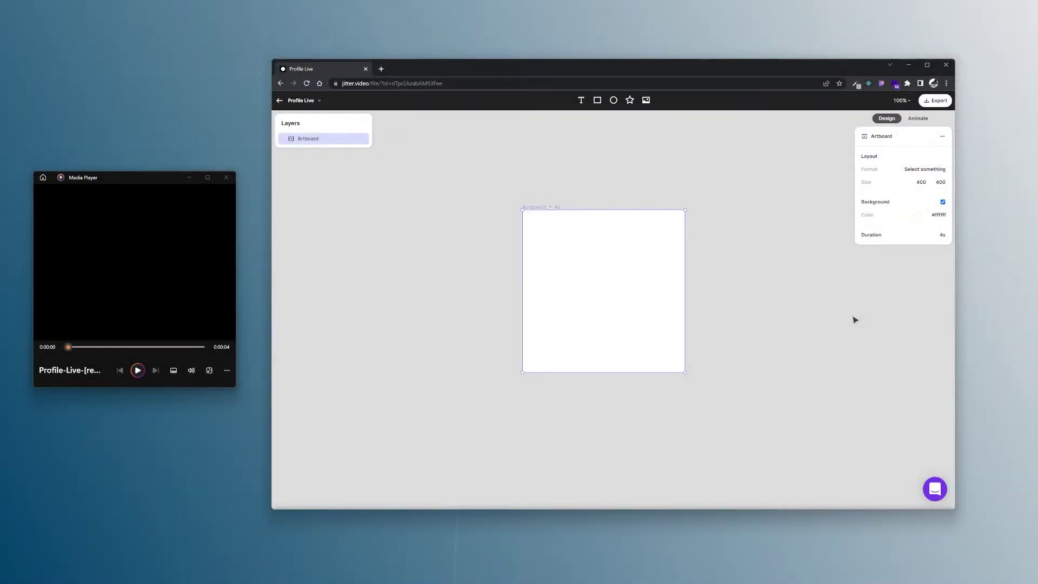
# Step: Play and pause the finished reference video, then return to the Jitter editor
pyautogui.click(138, 370)
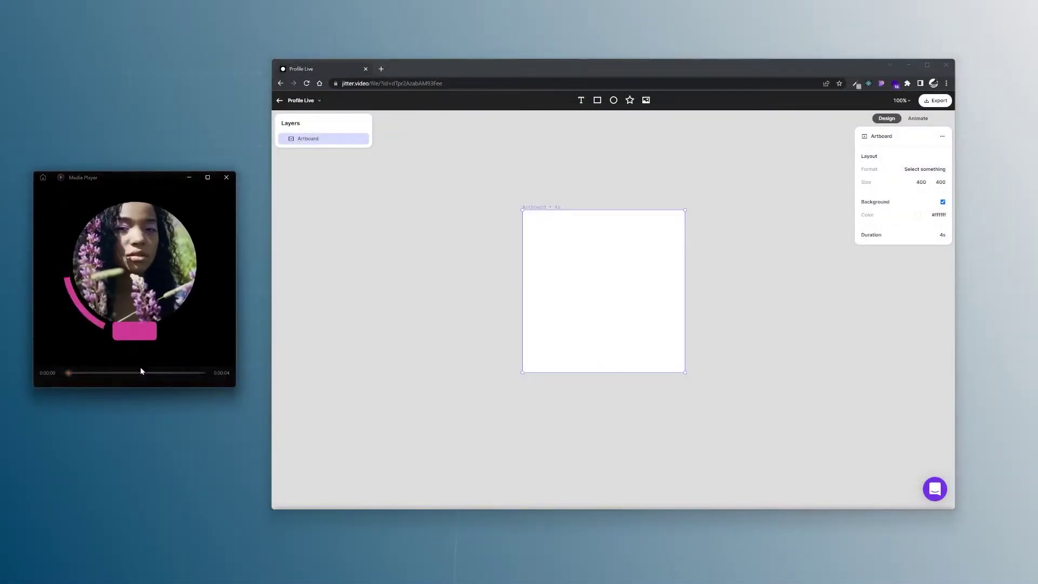
pyautogui.click(139, 372)
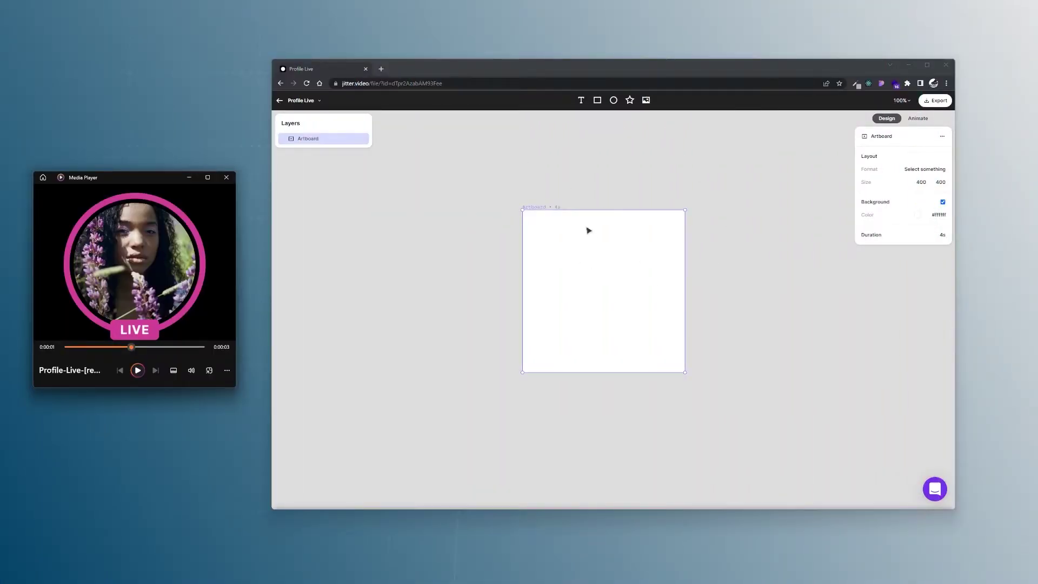
pyautogui.click(886, 120)
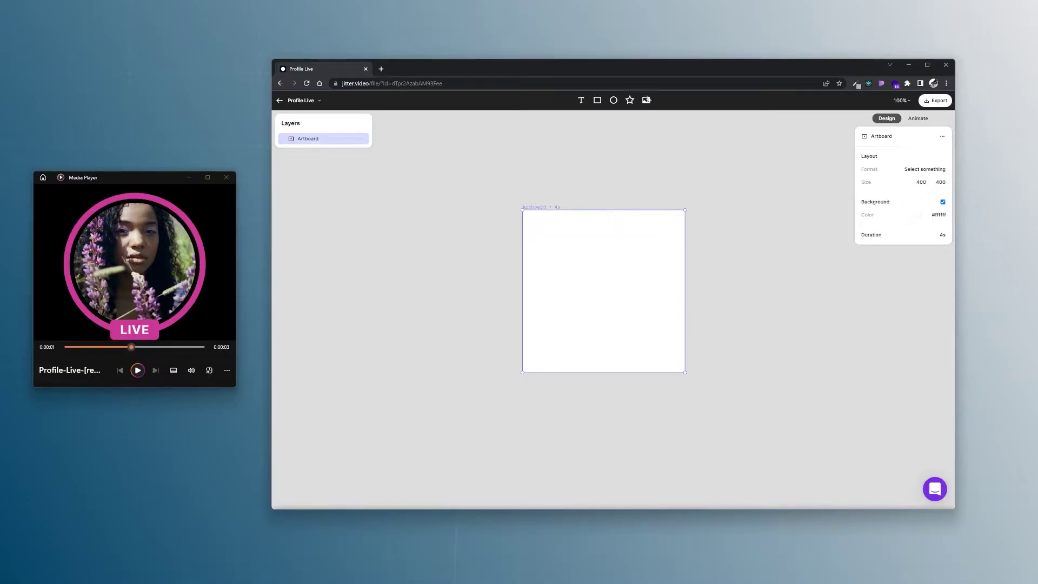
# Step: Import profile-video.mp4 onto the artboard and resize it to 240×240
pyautogui.click(648, 100)
pyautogui.doubleClick(413, 128)
pyautogui.click(922, 182)
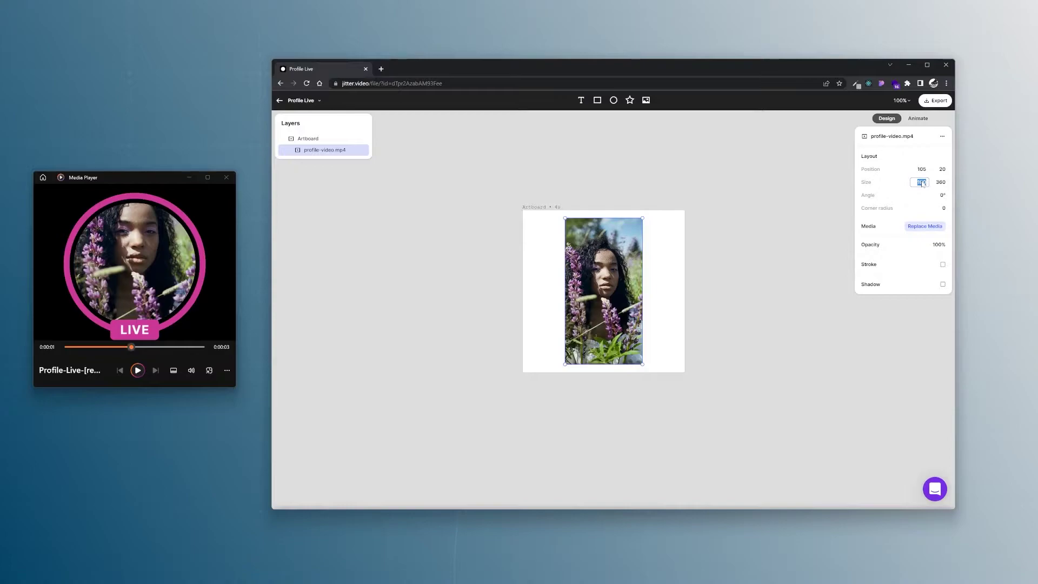
pyautogui.write('240')
pyautogui.press('Return')
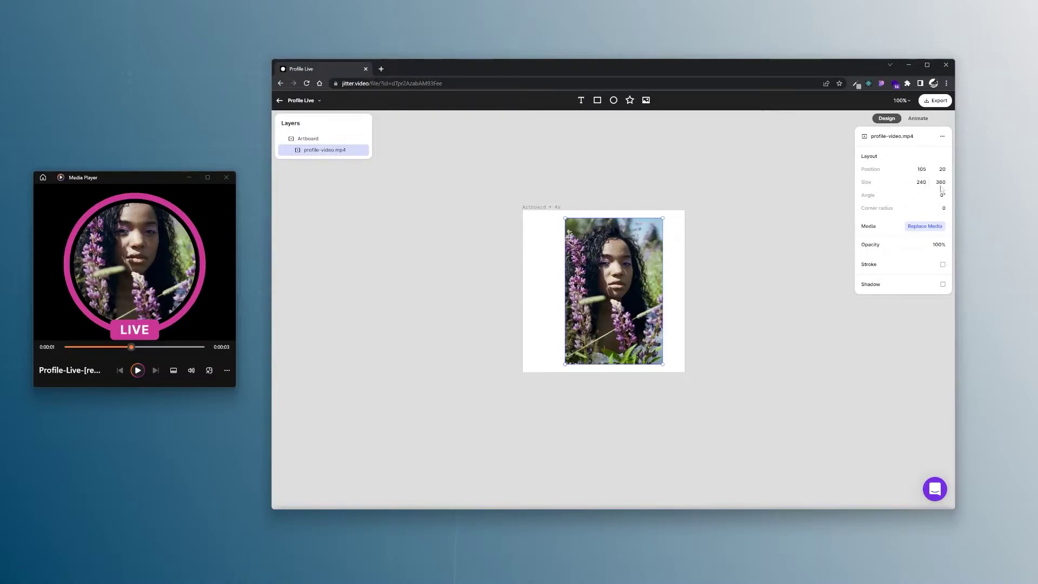
pyautogui.click(941, 183)
pyautogui.write('240')
pyautogui.press('Return')
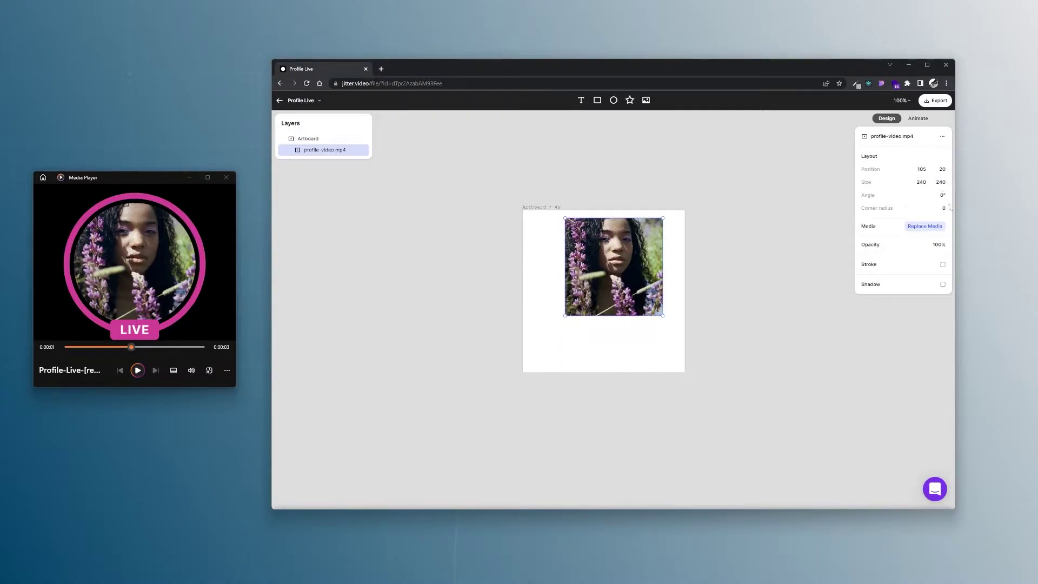
# Step: Round the video into a circle with corner radius 1000 and move it to 80, 80
pyautogui.click(944, 209)
pyautogui.write('1000')
pyautogui.press('Return')
pyautogui.moveTo(625, 275); pyautogui.dragTo(615, 298)
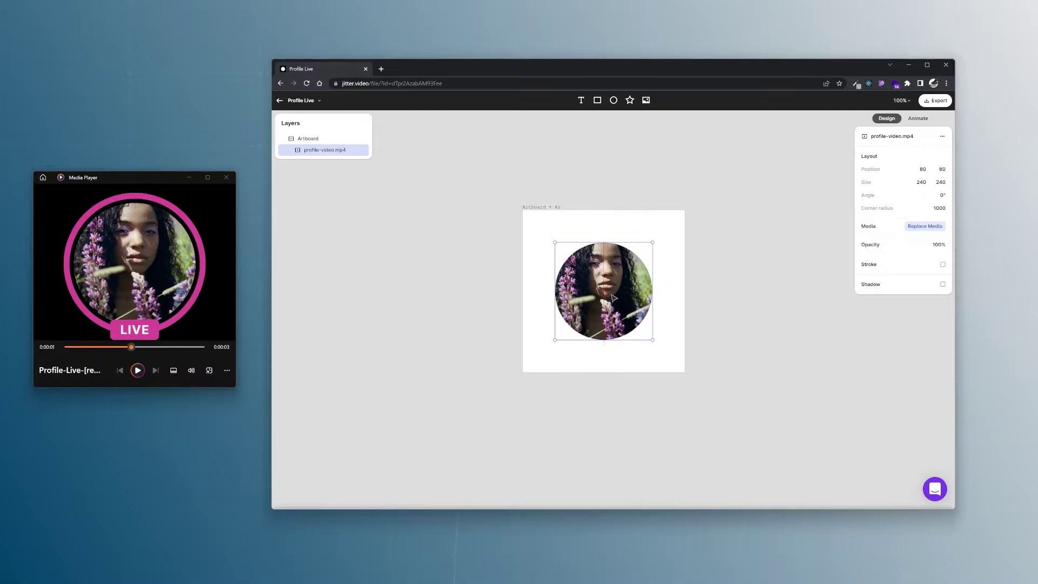
# Step: Add an ellipse and size it to 280×280
pyautogui.click(613, 100)
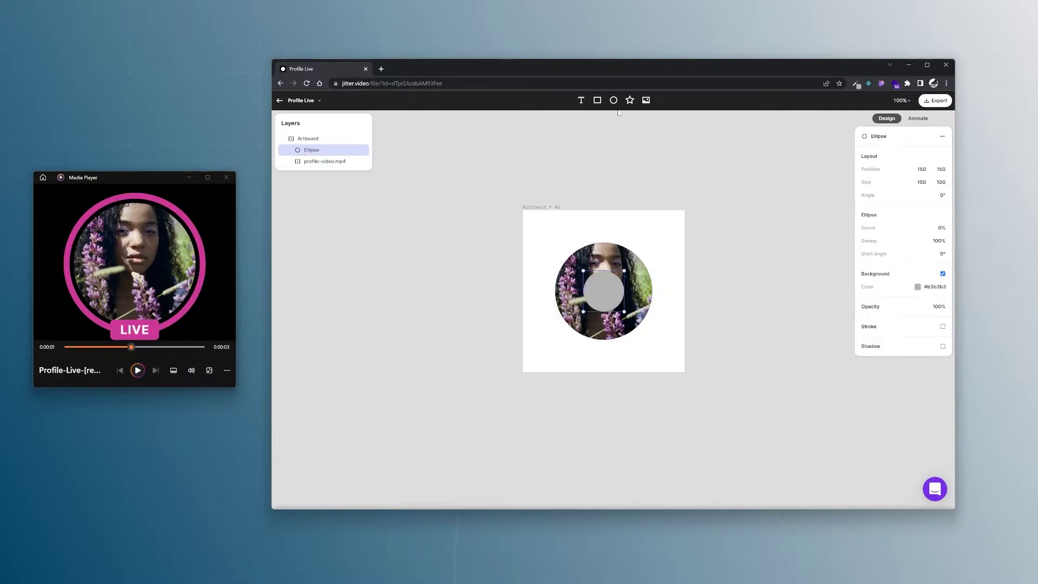
pyautogui.moveTo(601, 305); pyautogui.dragTo(601, 292)
pyautogui.click(922, 183)
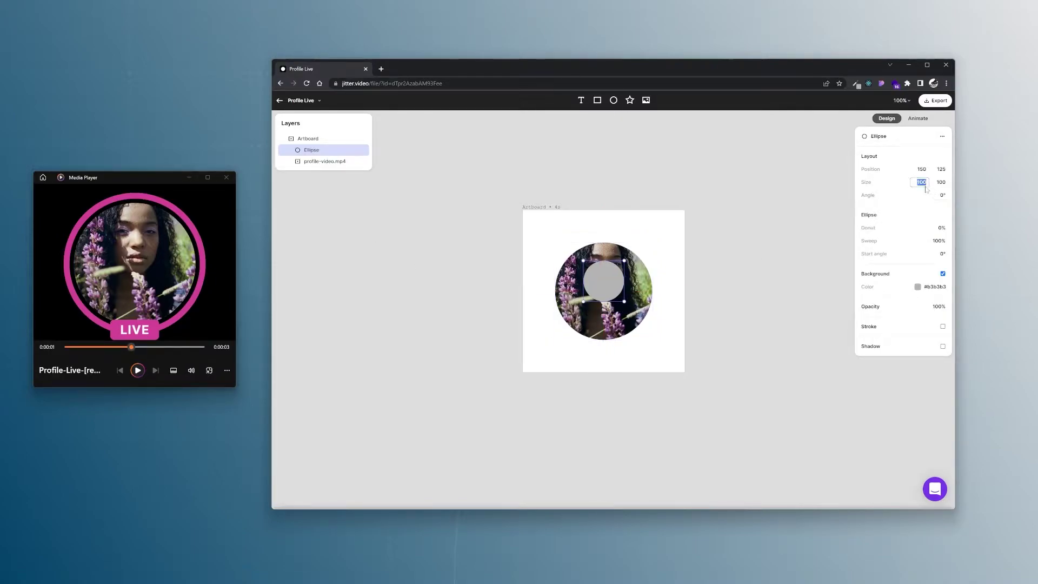
pyautogui.write('280')
pyautogui.press('Return')
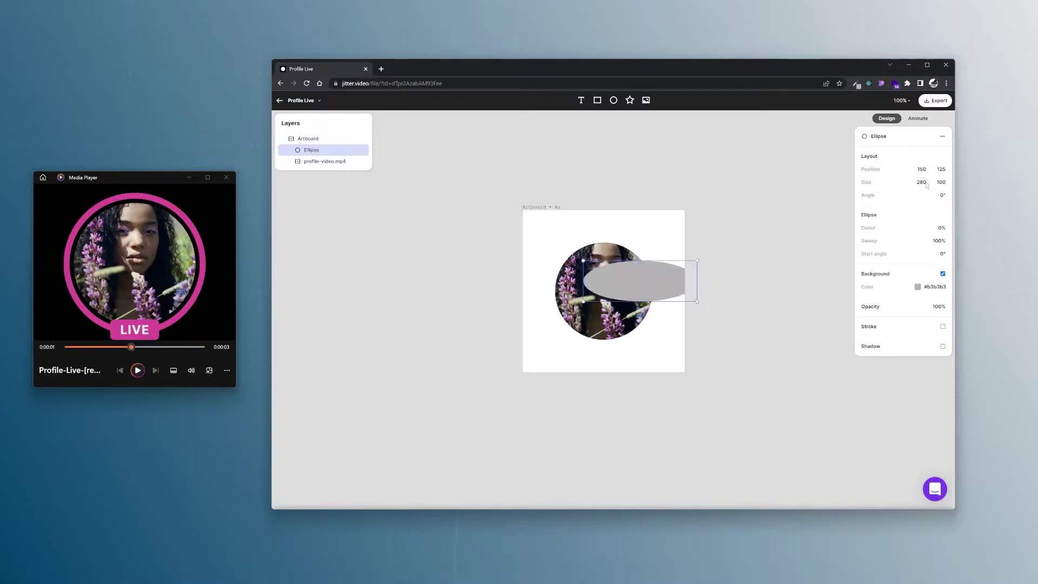
pyautogui.click(938, 182)
pyautogui.write('280')
pyautogui.press('Return')
# Step: Fill the ellipse pink #d84999 with a 90% donut and centre the ring on the artboard
pyautogui.click(934, 286)
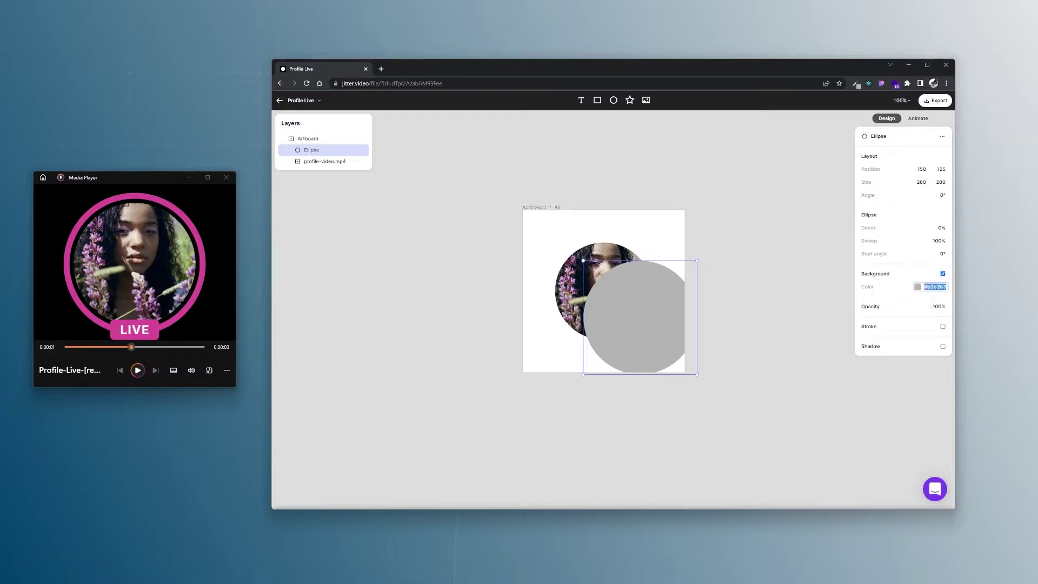
pyautogui.write('c84999')
pyautogui.press('Return')
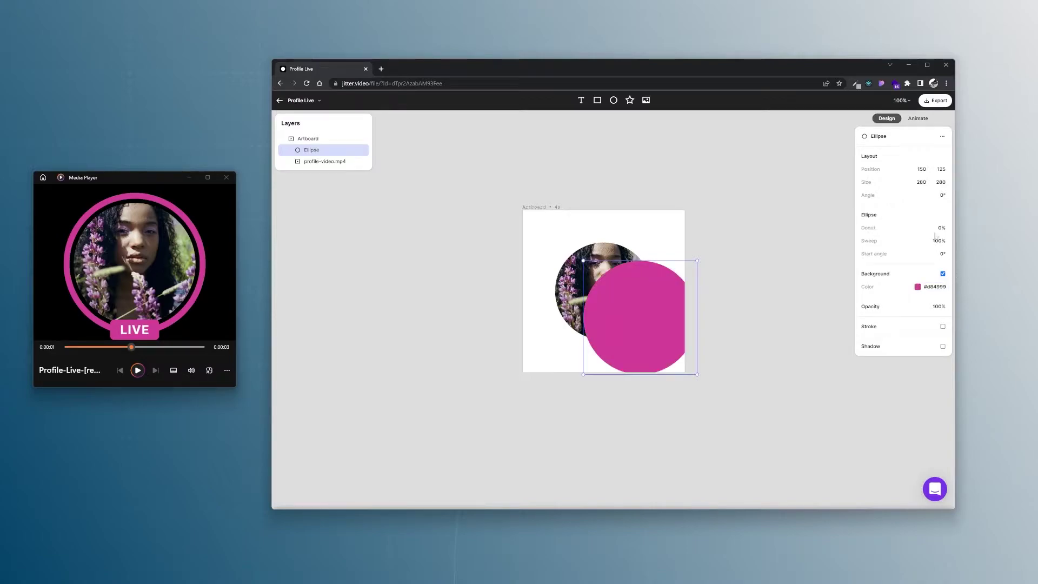
pyautogui.click(941, 229)
pyautogui.write('90')
pyautogui.press('Return')
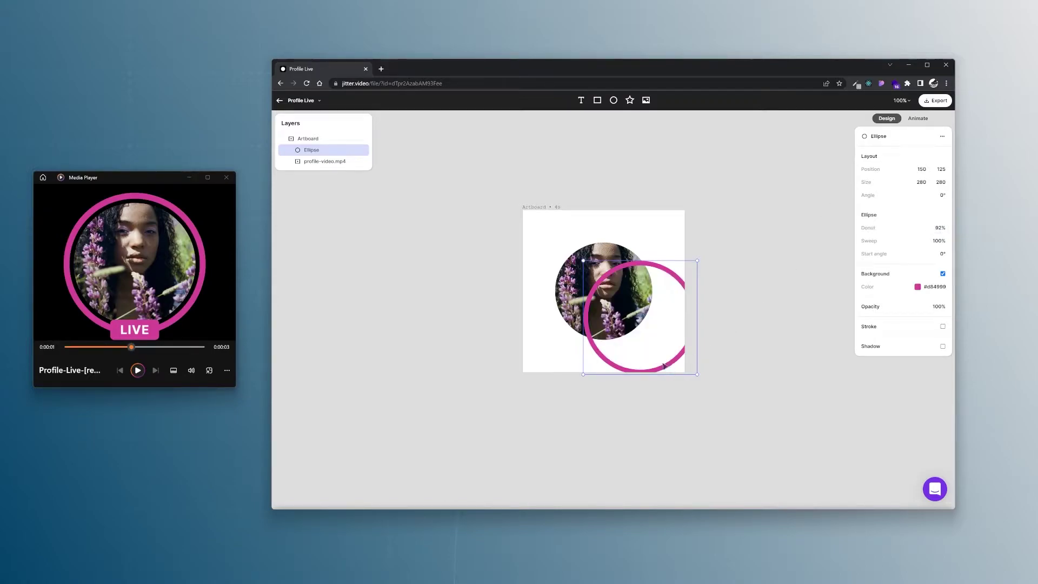
pyautogui.moveTo(669, 370); pyautogui.dragTo(630, 338)
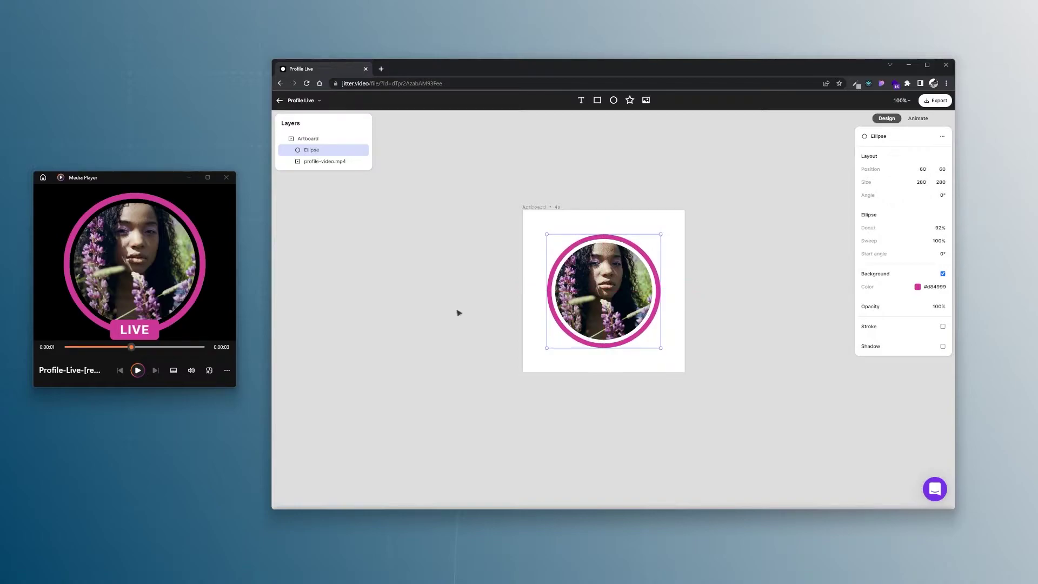
# Step: Add a text layer set in Inter Bold 700, size 24, coloured white #ffffff
pyautogui.click(581, 101)
pyautogui.click(929, 268)
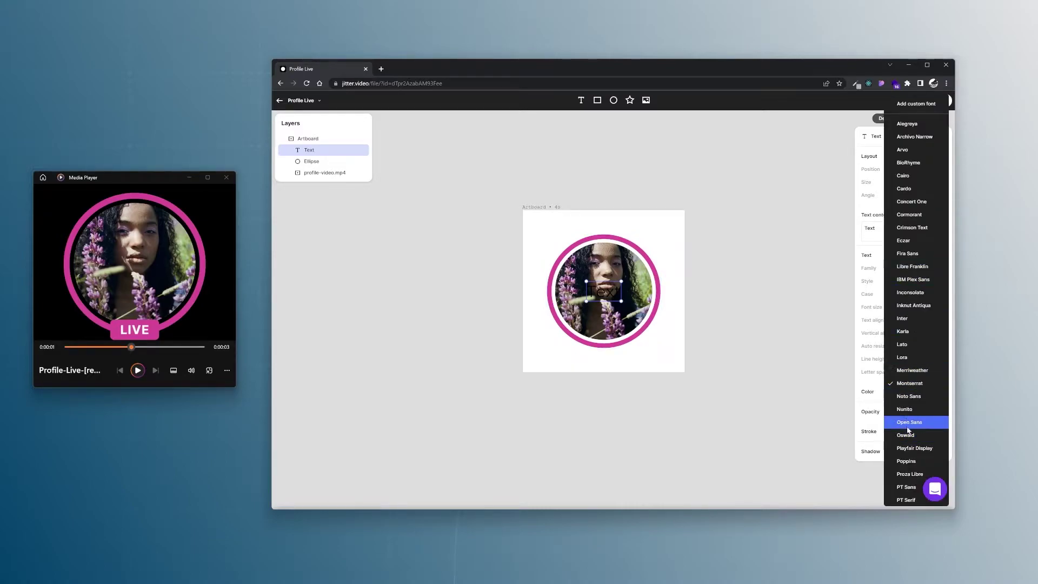
pyautogui.click(903, 322)
pyautogui.click(931, 283)
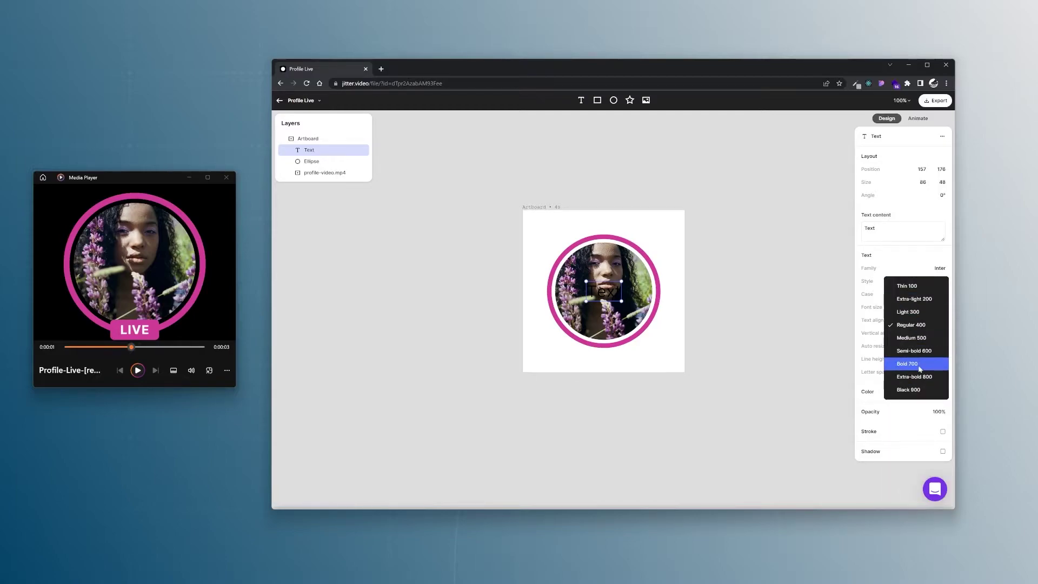
pyautogui.click(914, 363)
pyautogui.click(942, 307)
pyautogui.write('24')
pyautogui.press('Return')
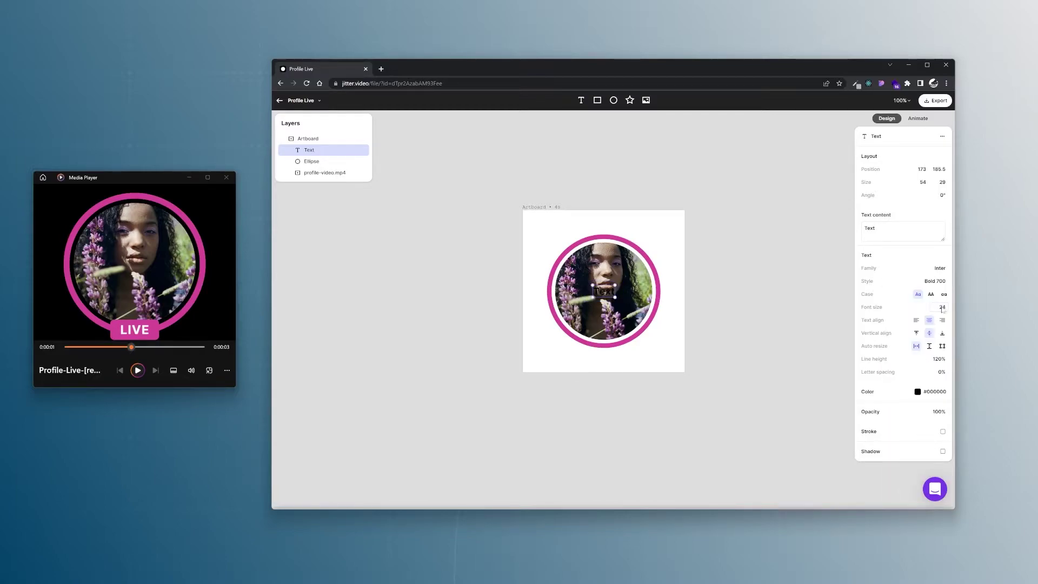
pyautogui.click(917, 391)
pyautogui.click(917, 397)
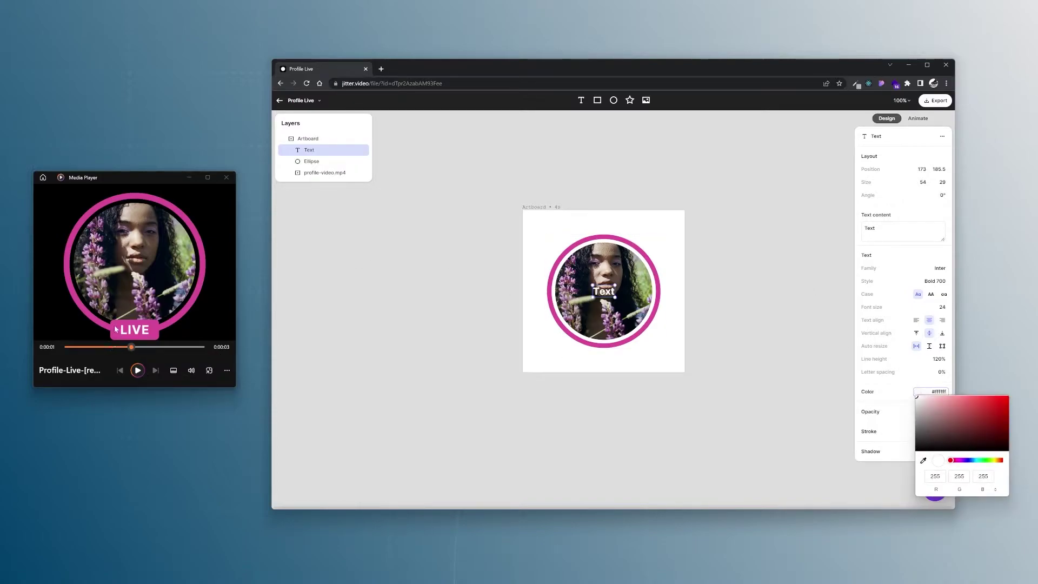
# Step: Add a grey rectangle, then delete it again
pyautogui.click(596, 100)
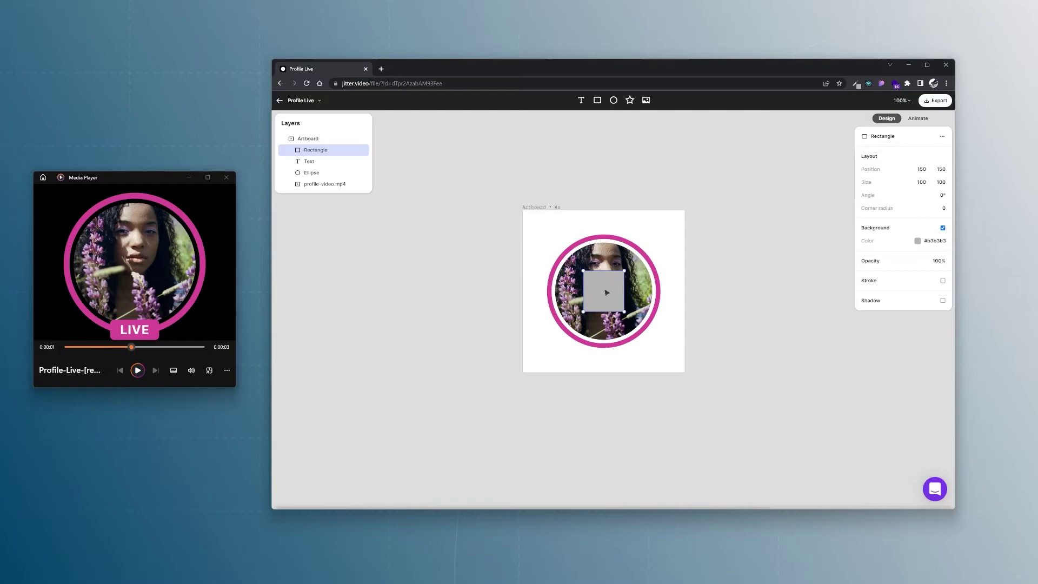
pyautogui.moveTo(604, 289); pyautogui.dragTo(597, 291)
pyautogui.press('Delete')
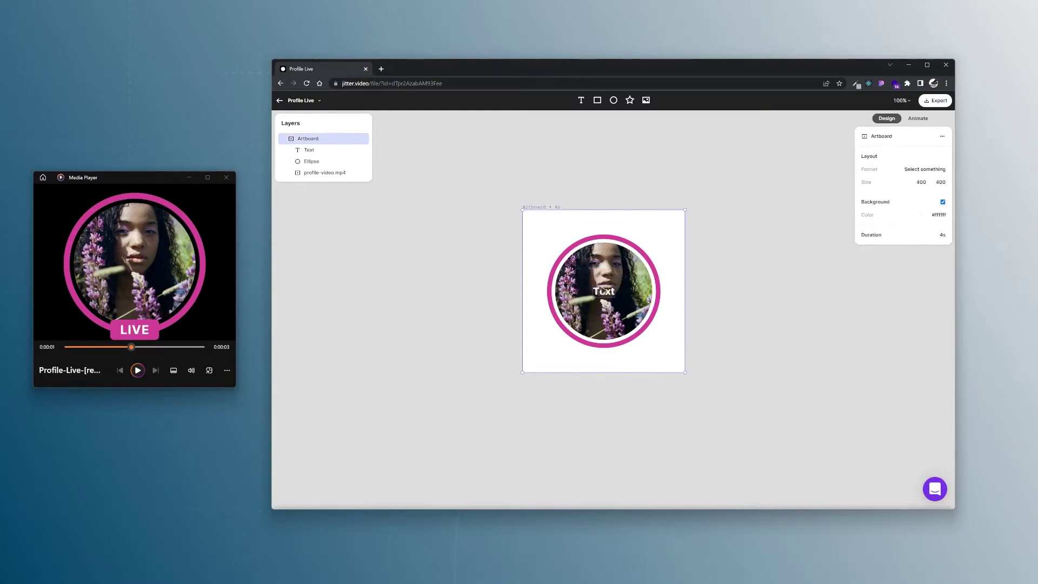
# Step: Duplicate the Text layer, group both copies, delete the duplicate, and nudge the text down
pyautogui.click(612, 293)
pyautogui.hotkey('ctrl', 'd')
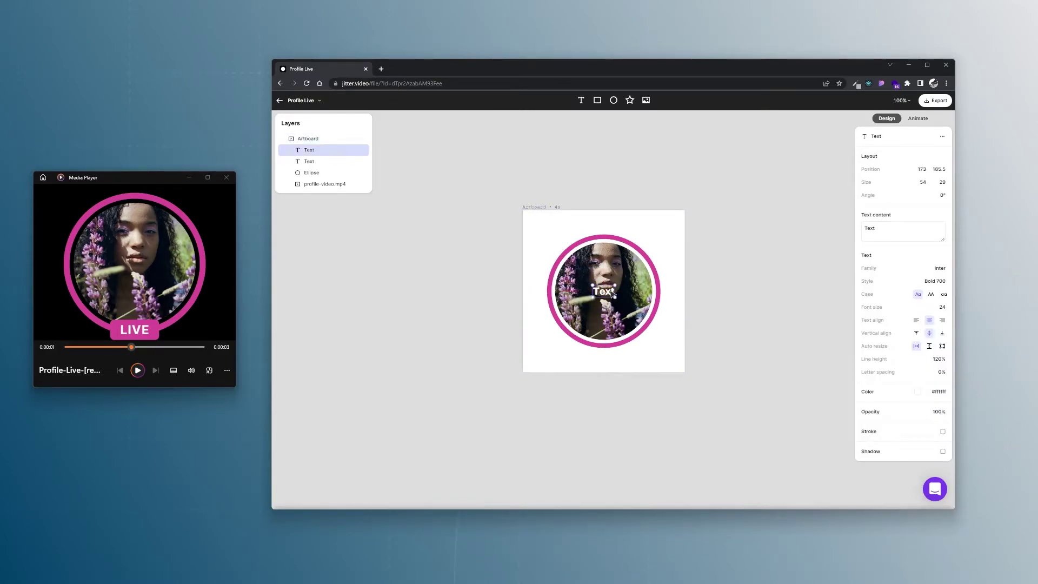
pyautogui.keyDown('shift'); pyautogui.click(337, 163); pyautogui.keyUp('shift')
pyautogui.hotkey('ctrl', 'g')
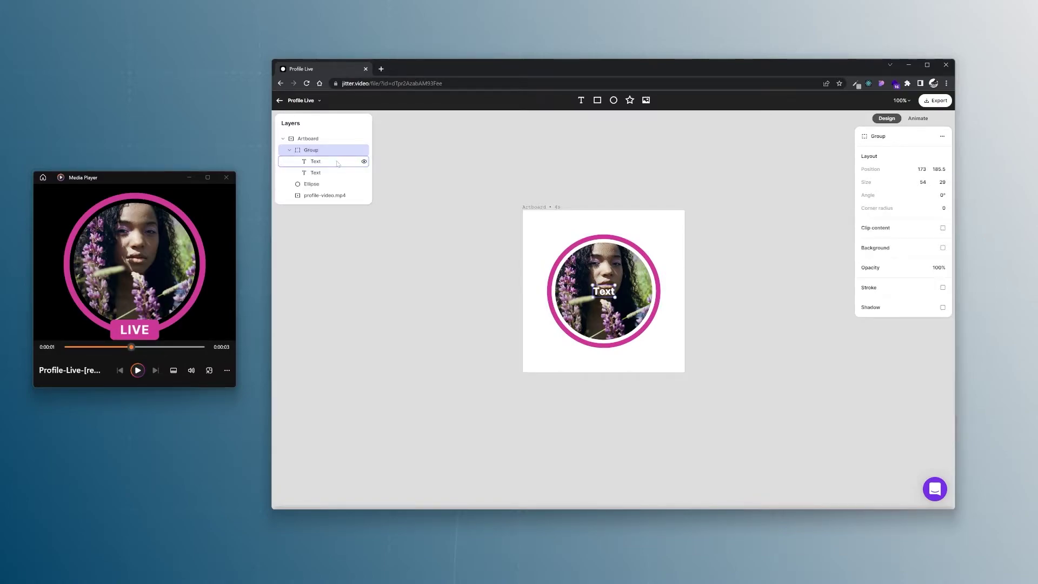
pyautogui.click(338, 163)
pyautogui.press('Delete')
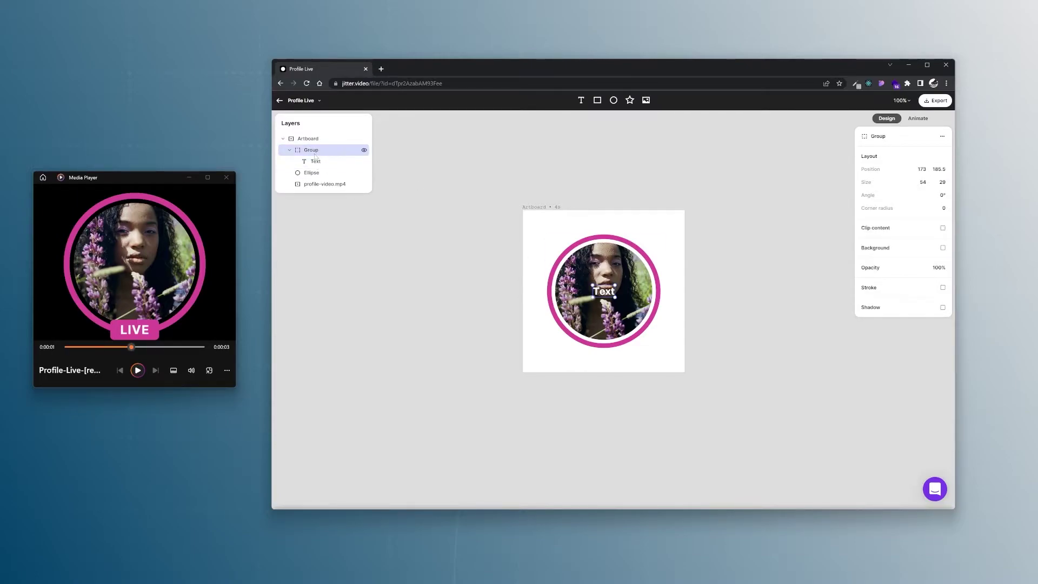
pyautogui.moveTo(606, 293); pyautogui.dragTo(606, 296)
pyautogui.click(310, 163)
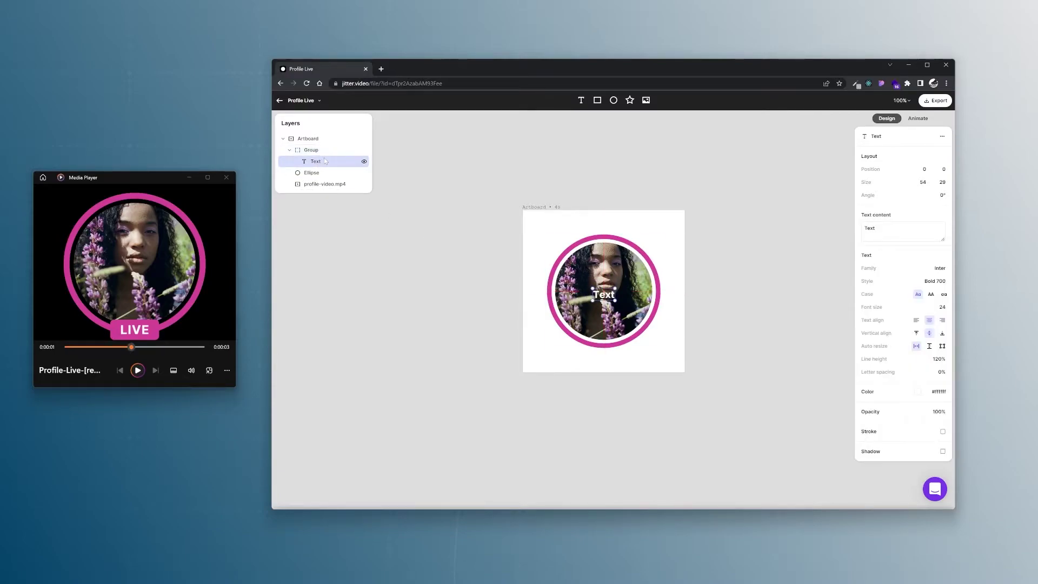
pyautogui.click(316, 152)
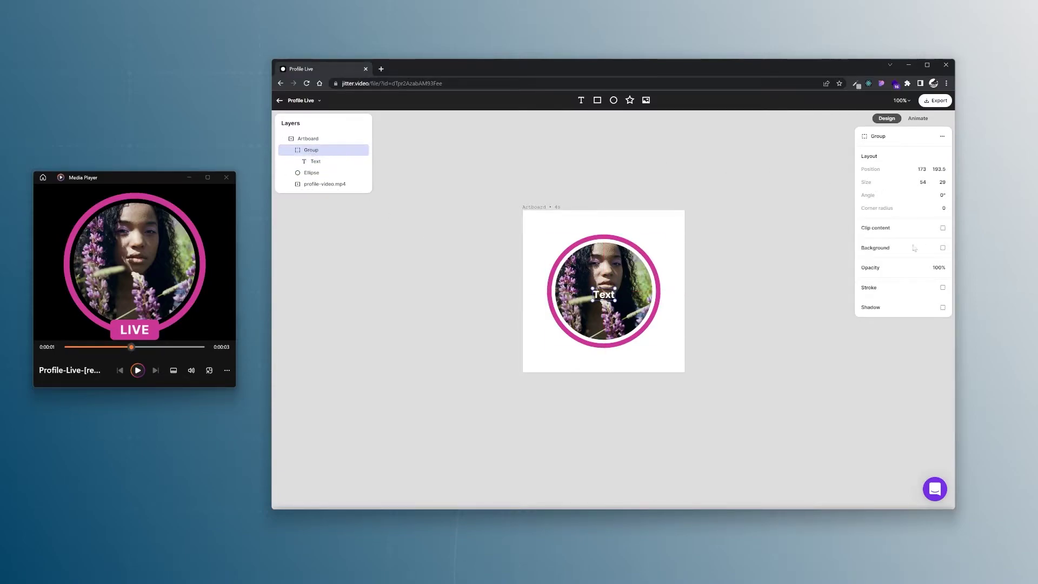
# Step: Rename the group to Tag and give it a pink #d84999 background with corner radius 8
pyautogui.doubleClick(317, 151)
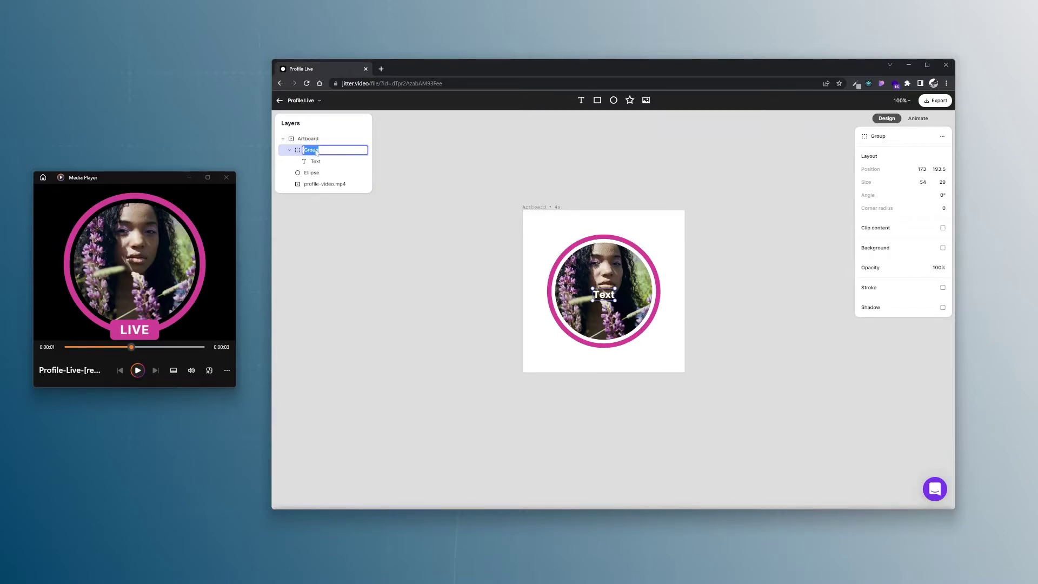
pyautogui.write('Tag')
pyautogui.press('Return')
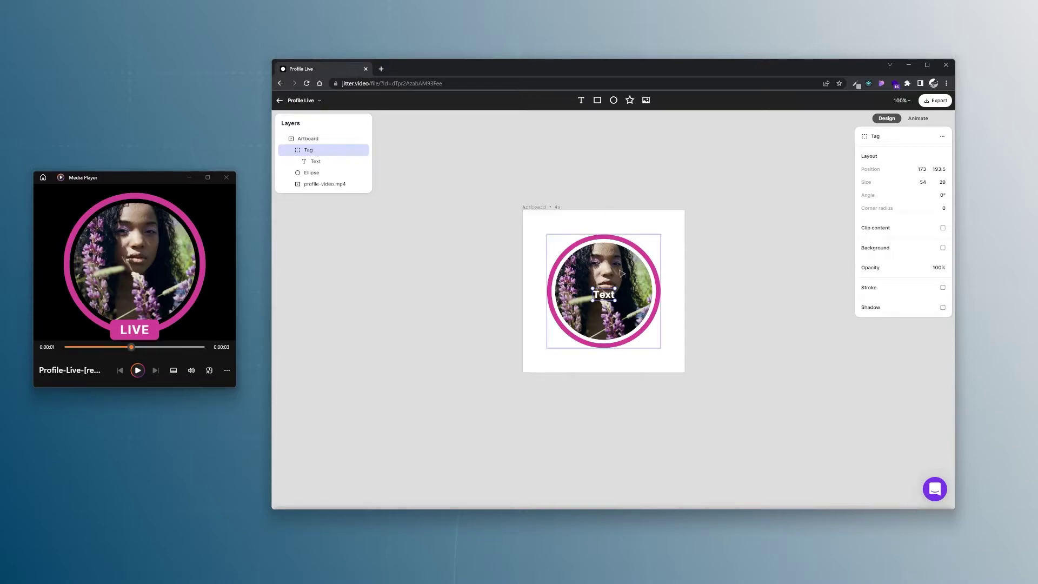
pyautogui.click(943, 248)
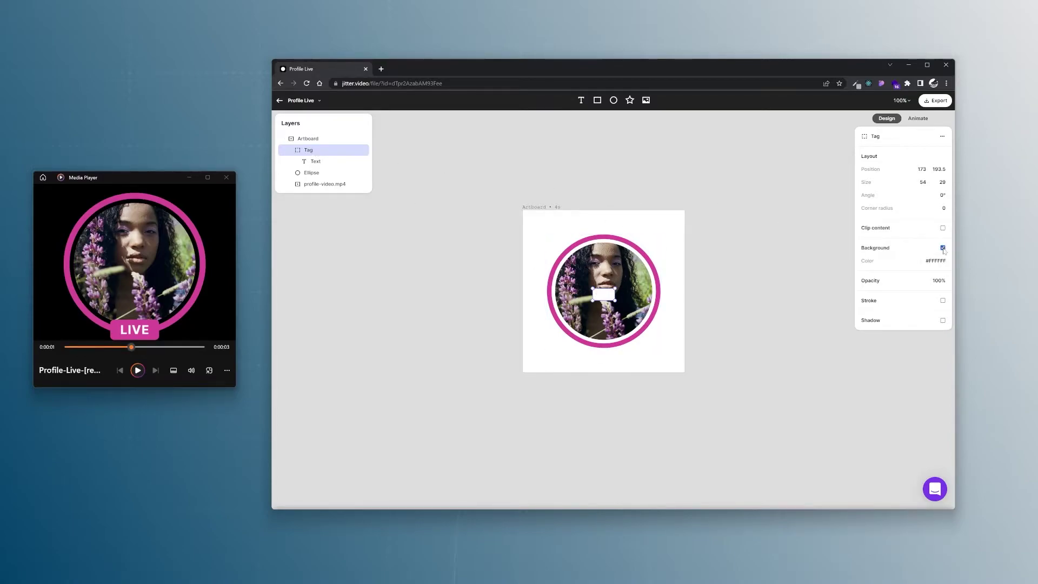
pyautogui.click(936, 260)
pyautogui.write('d84999')
pyautogui.press('Return')
pyautogui.click(946, 215)
pyautogui.write('8')
pyautogui.press('Return')
pyautogui.moveTo(615, 301); pyautogui.dragTo(627, 302)
# Step: Change the tag text to LIVE and move the tag onto the circle's bottom edge
pyautogui.click(619, 298)
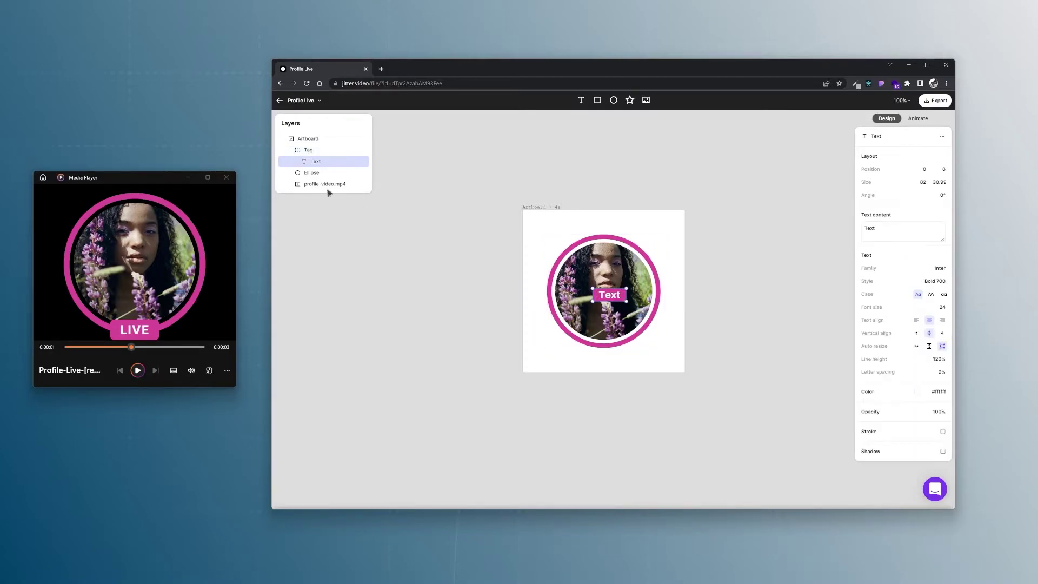
pyautogui.doubleClick(869, 229)
pyautogui.write('LIVE')
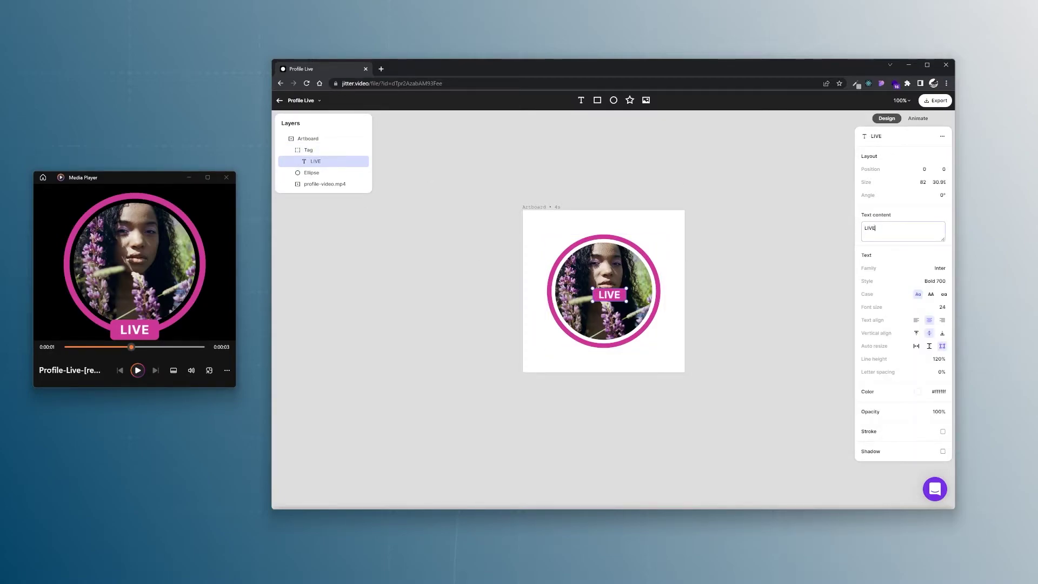
pyautogui.moveTo(626, 301); pyautogui.dragTo(629, 307)
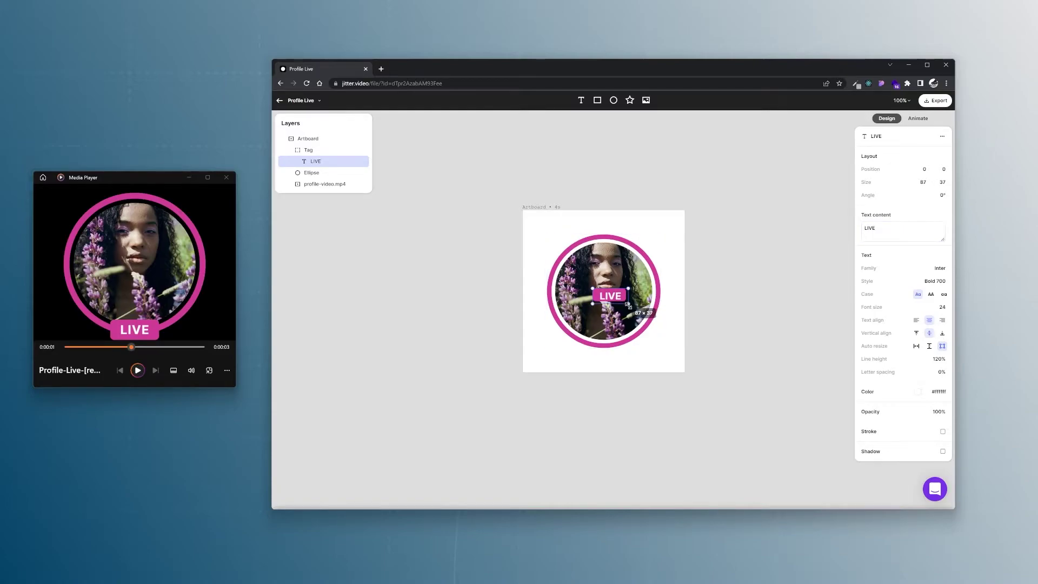
pyautogui.press('Escape')
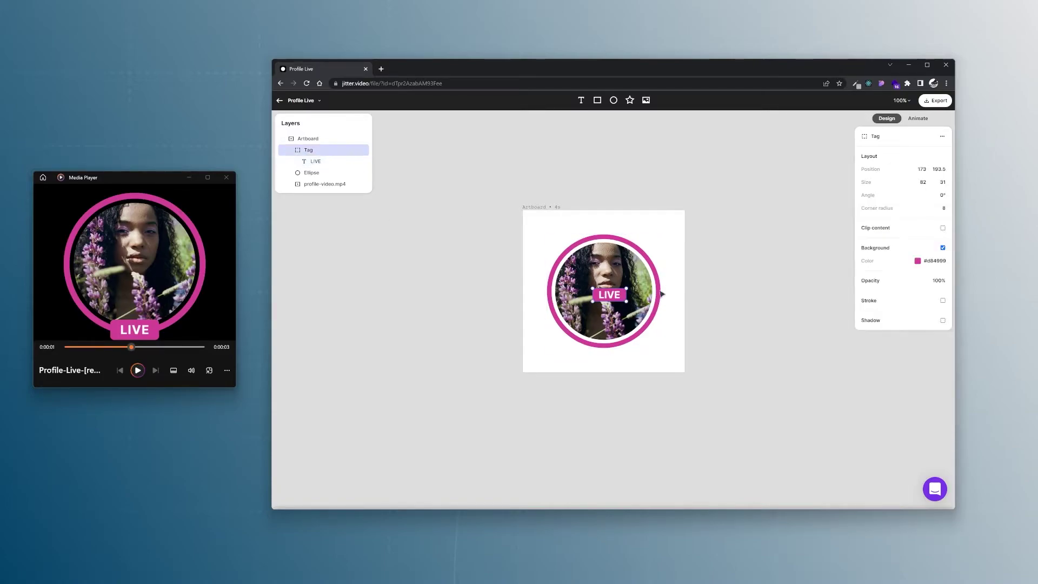
pyautogui.moveTo(625, 299); pyautogui.dragTo(621, 351)
# Step: Rewind the timeline to 0.00 and select the profile video, Ellipse and Tag layers
pyautogui.click(674, 345)
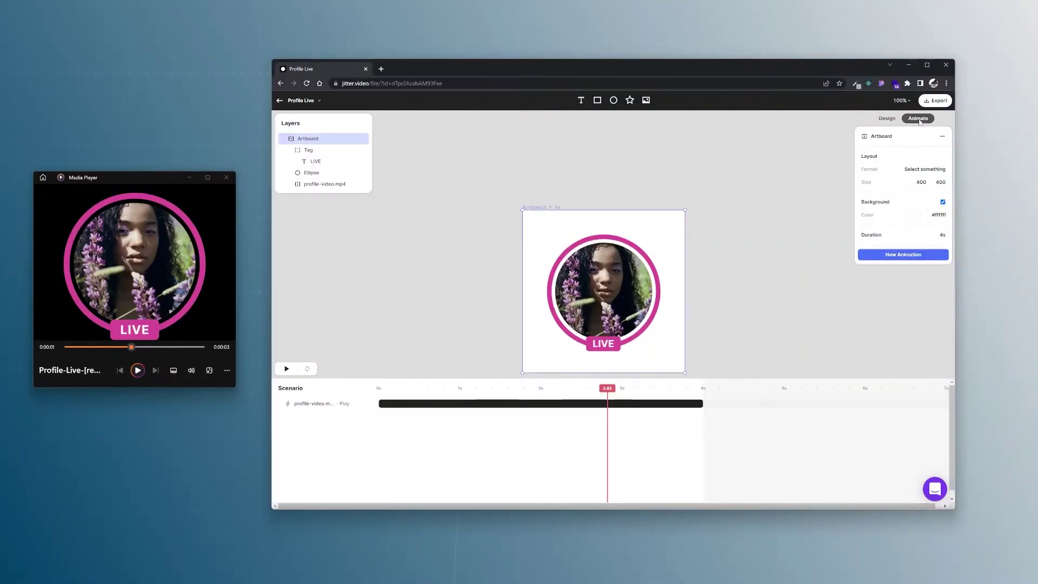
pyautogui.moveTo(607, 409); pyautogui.dragTo(379, 408)
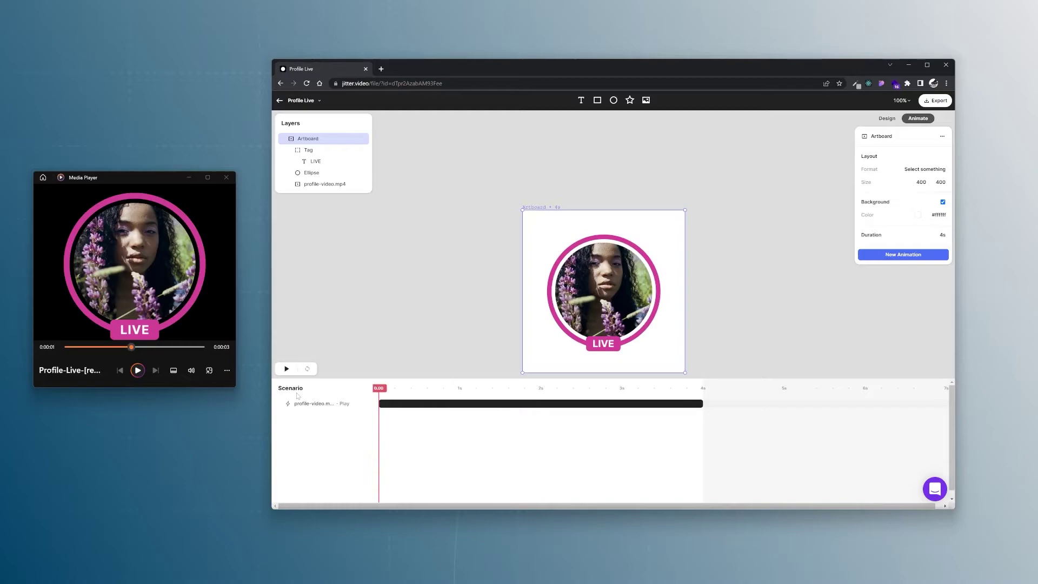
pyautogui.click(290, 152)
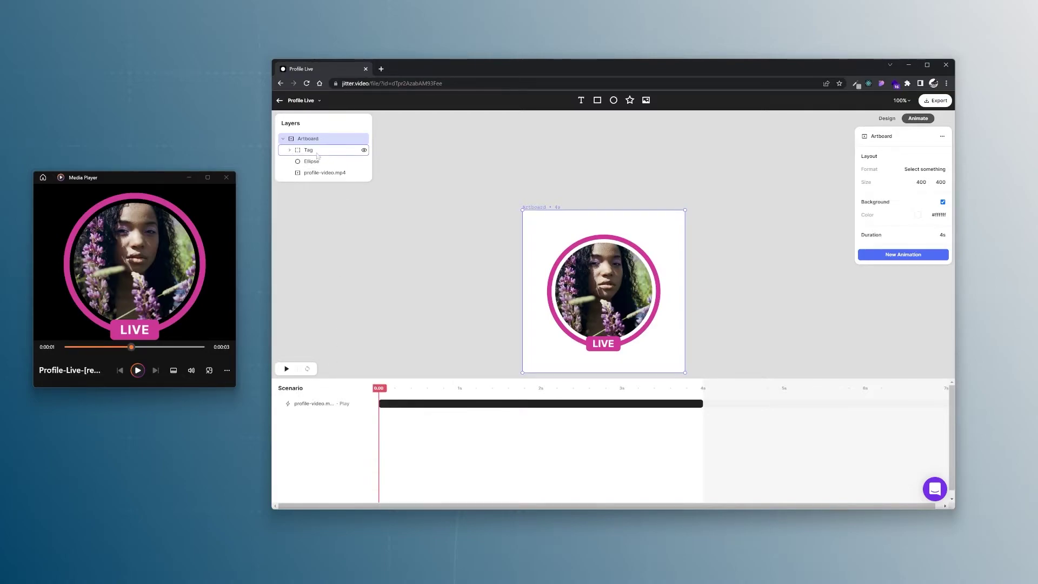
pyautogui.click(323, 173)
pyautogui.keyDown('shift'); pyautogui.click(312, 161); pyautogui.keyUp('shift')
pyautogui.keyDown('shift'); pyautogui.click(311, 150); pyautogui.keyUp('shift')
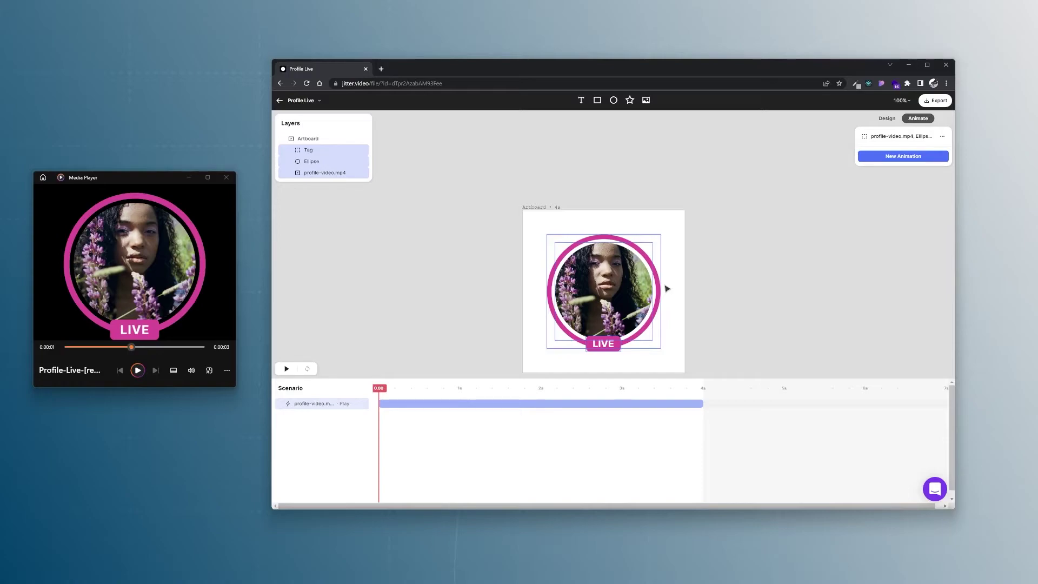
# Step: Group the three layers and name the group Profile
pyautogui.hotkey('ctrl', 'g')
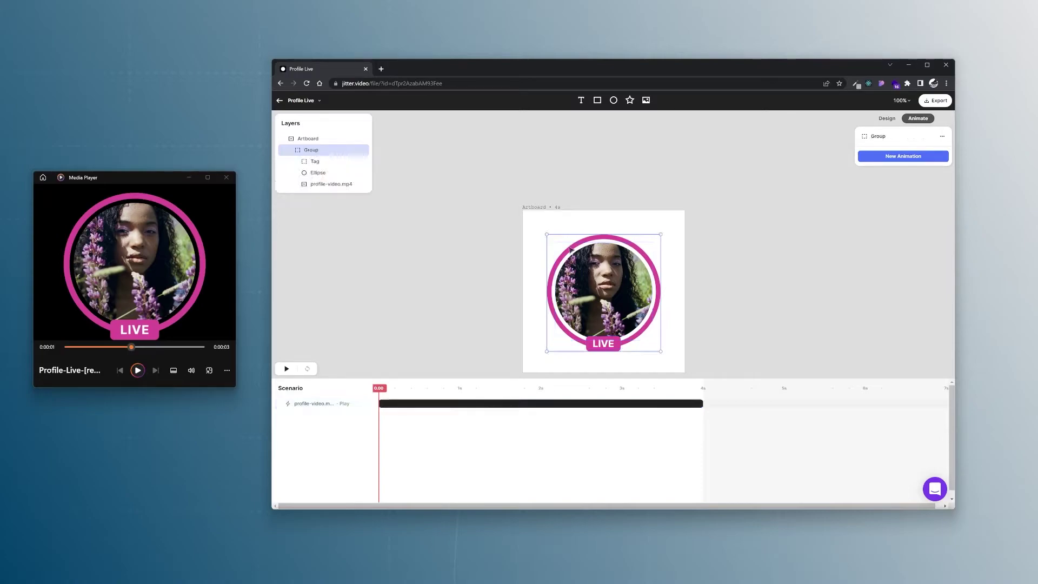
pyautogui.doubleClick(316, 150)
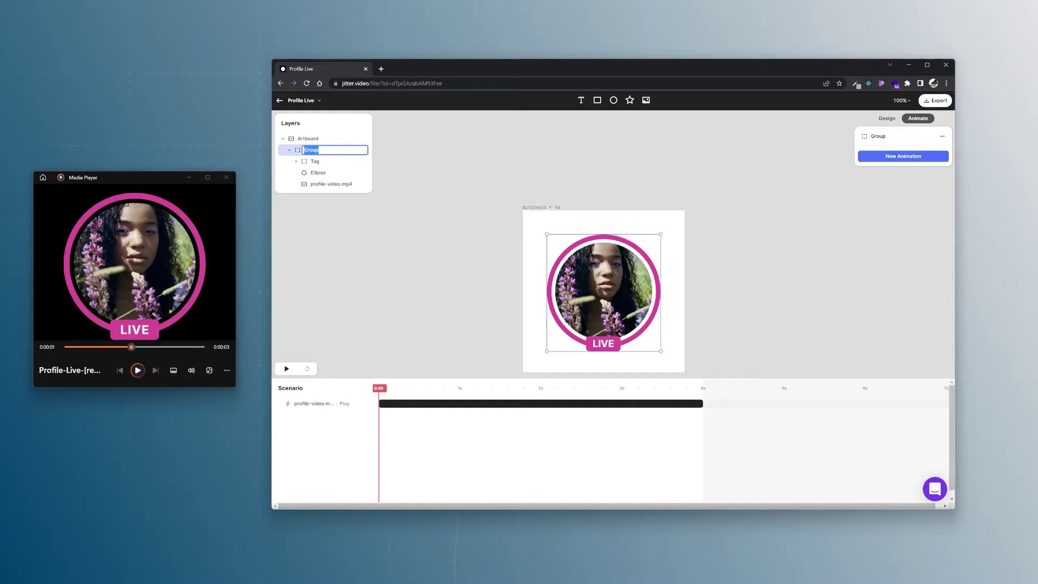
pyautogui.write('Profile')
pyautogui.press('Return')
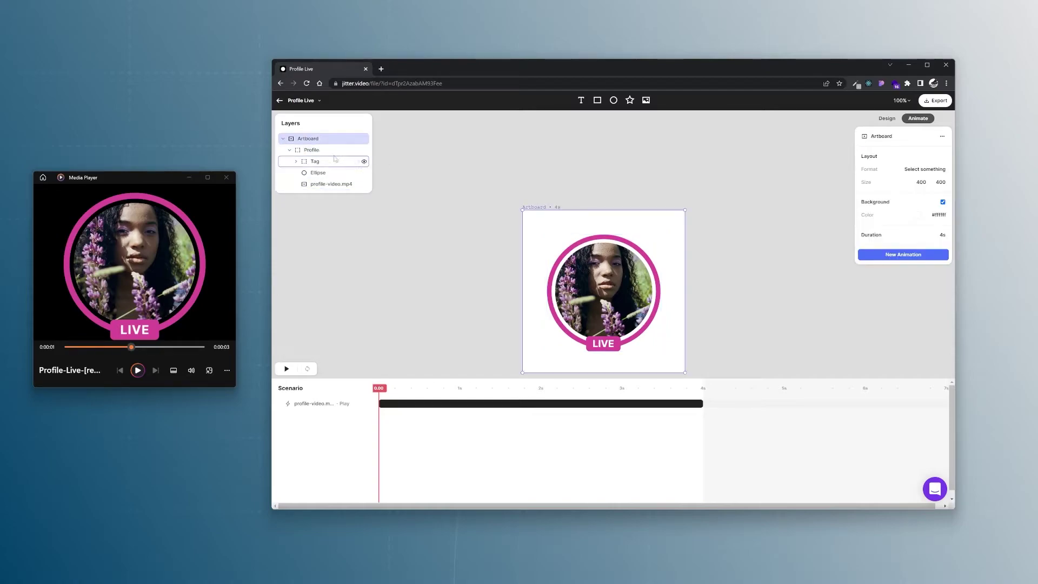
# Step: Give the Profile group a Grow in intro with Back easing lasting 0.73s
pyautogui.click(926, 156)
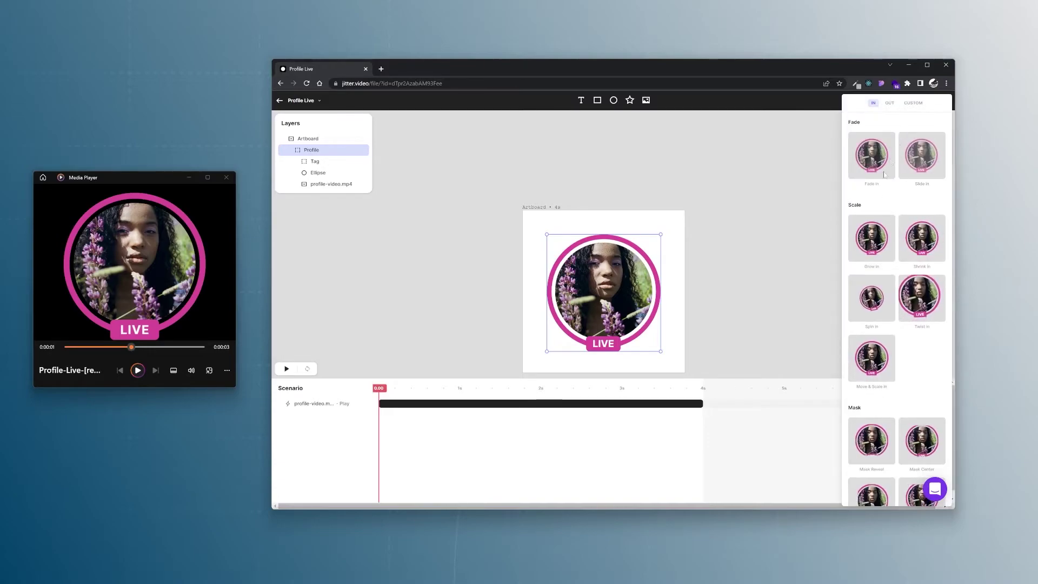
pyautogui.click(880, 256)
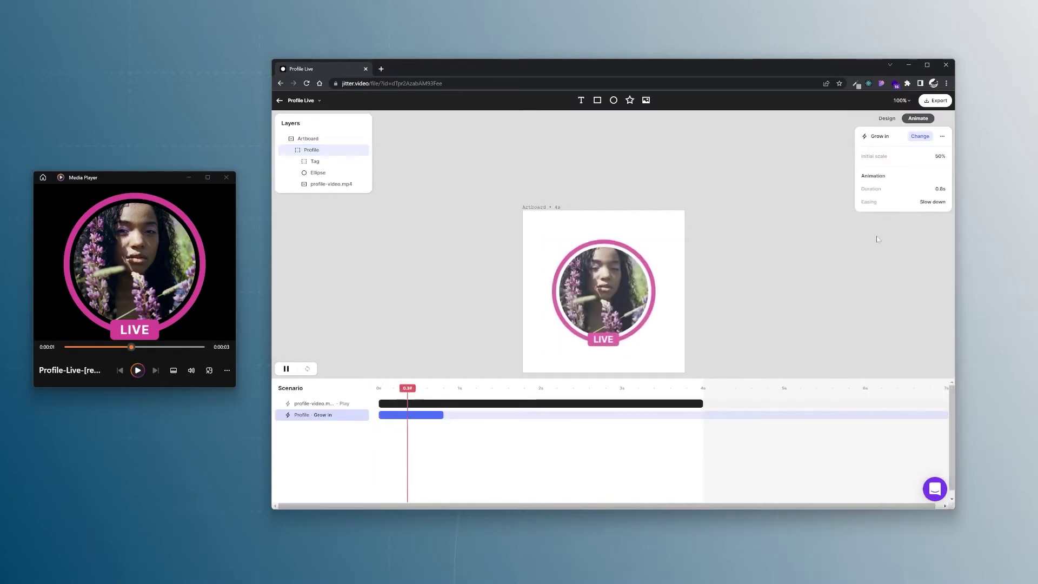
pyautogui.click(933, 202)
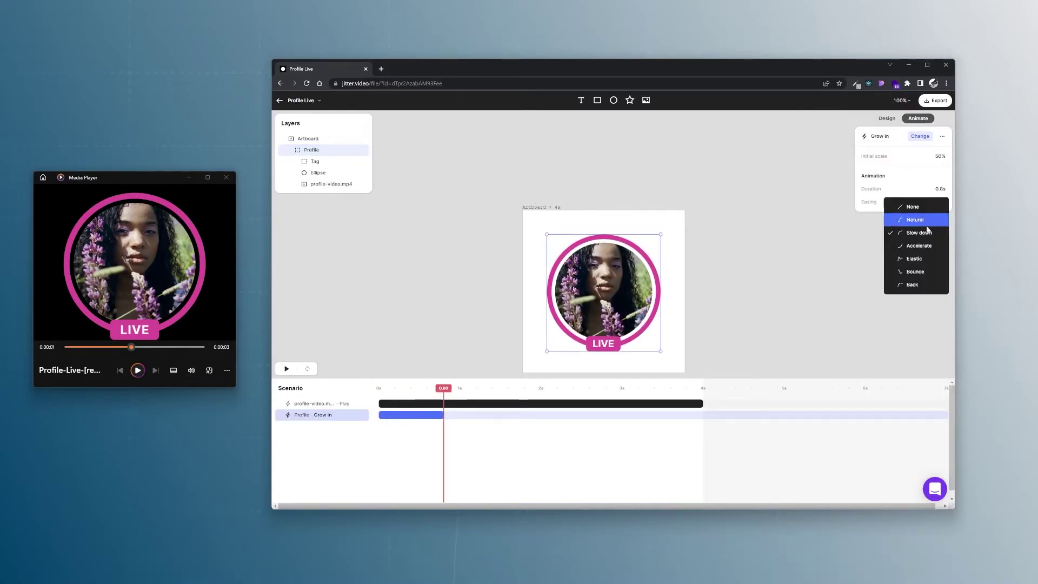
pyautogui.click(914, 284)
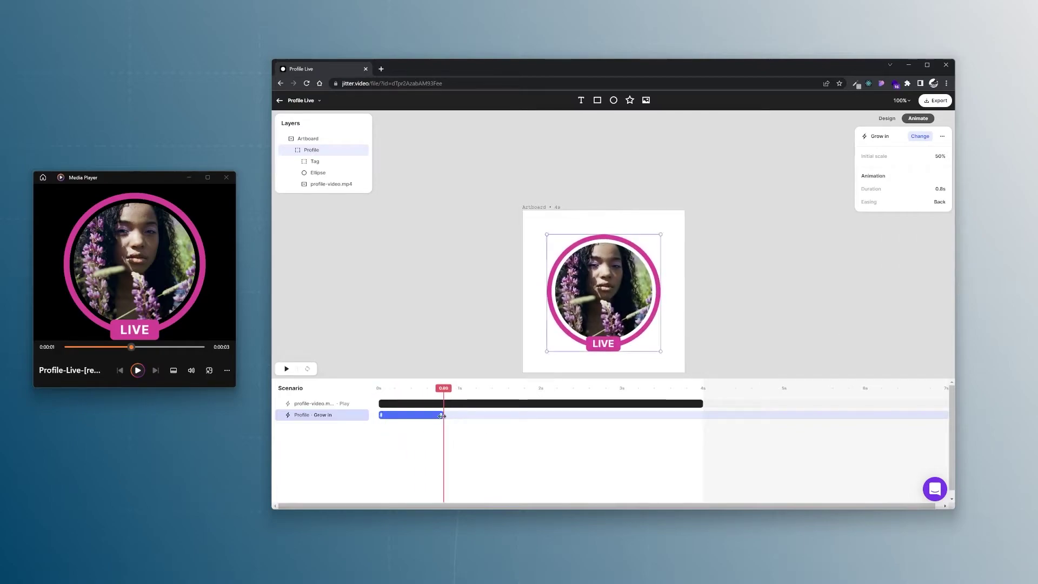
pyautogui.moveTo(442, 415); pyautogui.dragTo(409, 391)
pyautogui.click(422, 391)
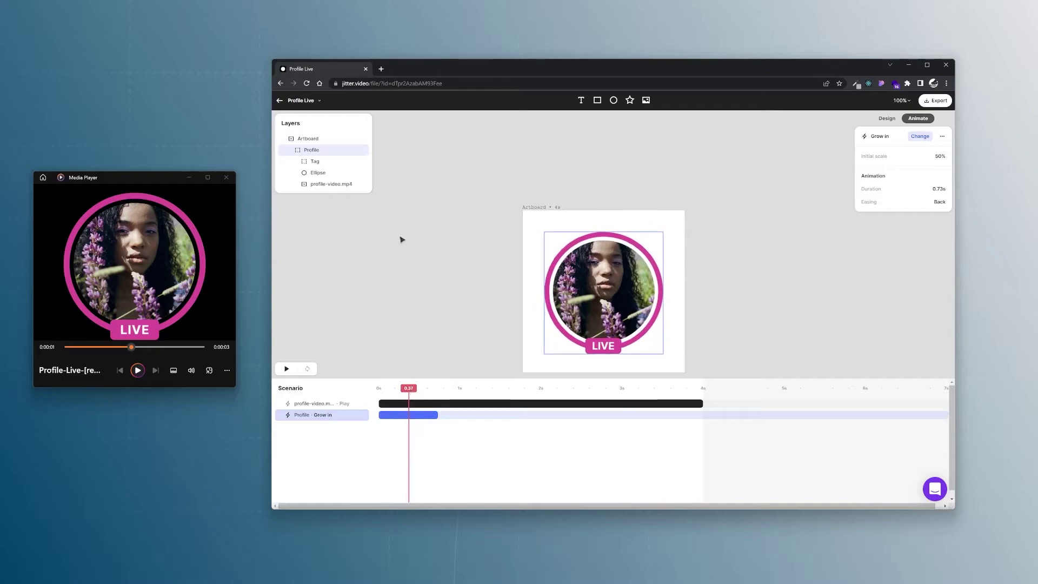
# Step: Select the Ellipse layer and replay the reference video
pyautogui.click(322, 173)
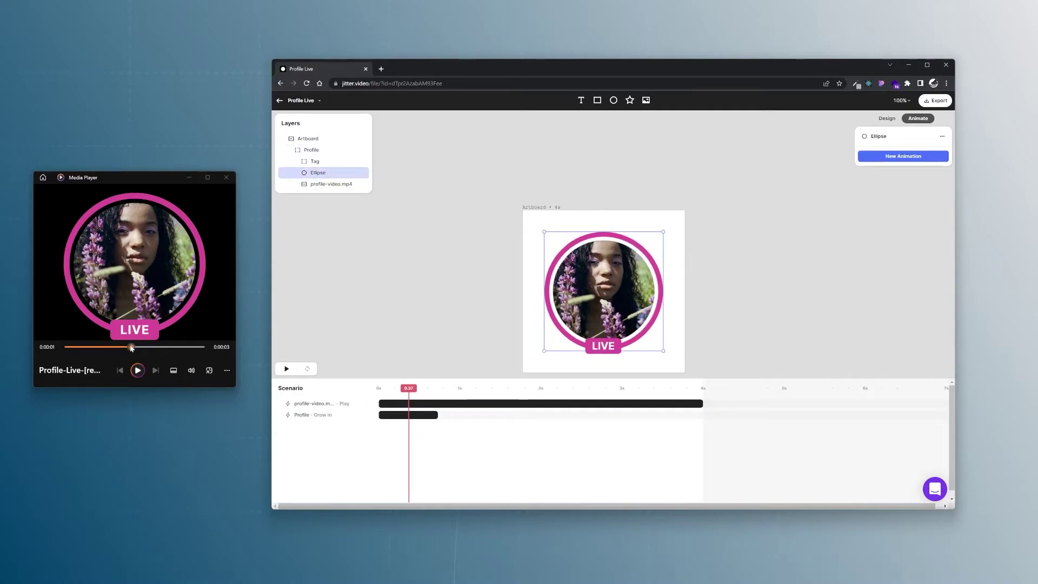
pyautogui.click(138, 371)
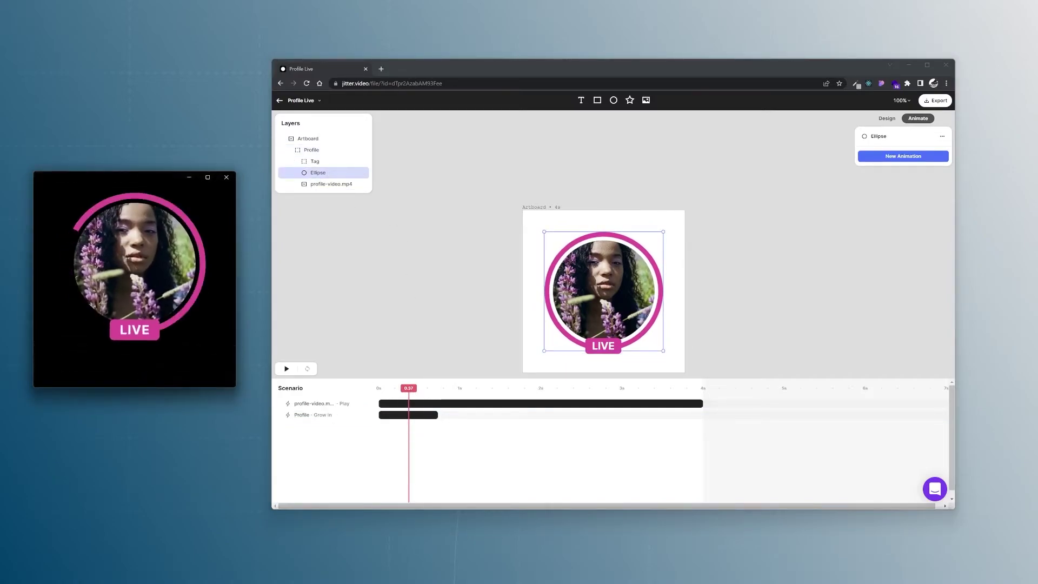
pyautogui.click(95, 289)
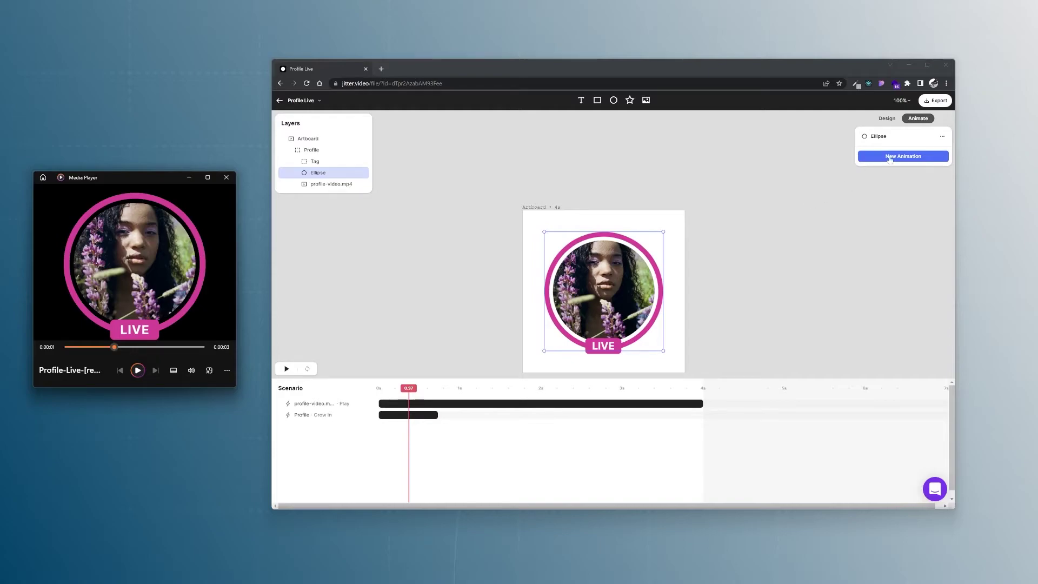
# Step: Add an Arc animation to the Ellipse starting at 0% sweep and a 90° start angle
pyautogui.click(889, 157)
pyautogui.click(934, 164)
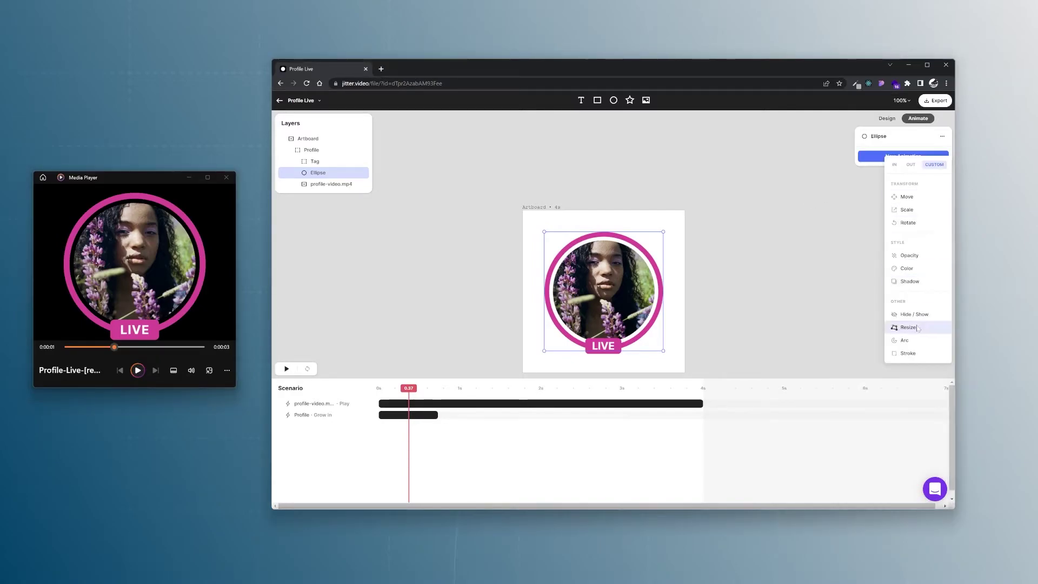
pyautogui.click(905, 342)
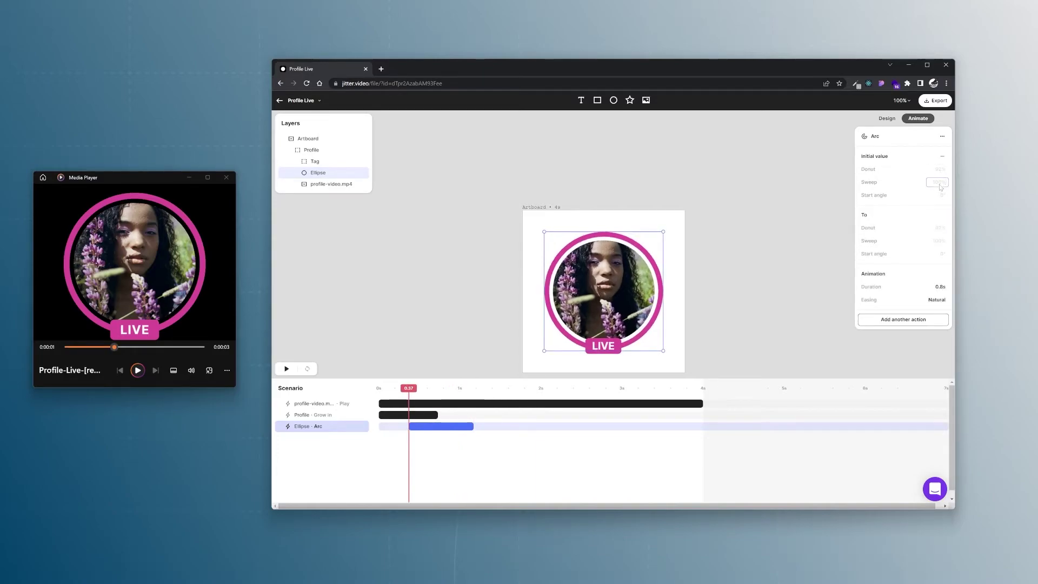
pyautogui.click(937, 183)
pyautogui.write('0')
pyautogui.press('Return')
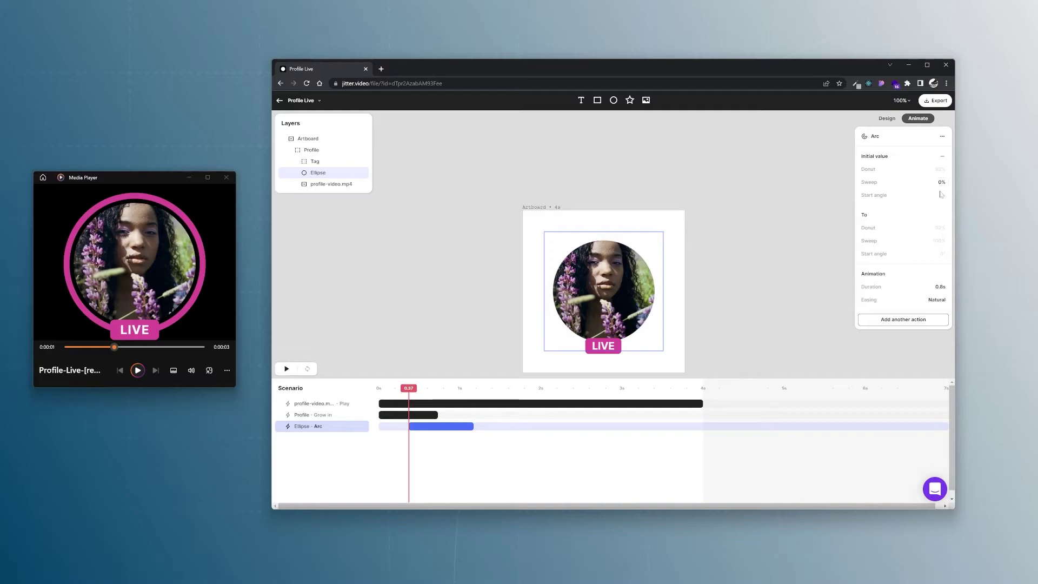
pyautogui.click(937, 195)
pyautogui.write('90')
pyautogui.press('Return')
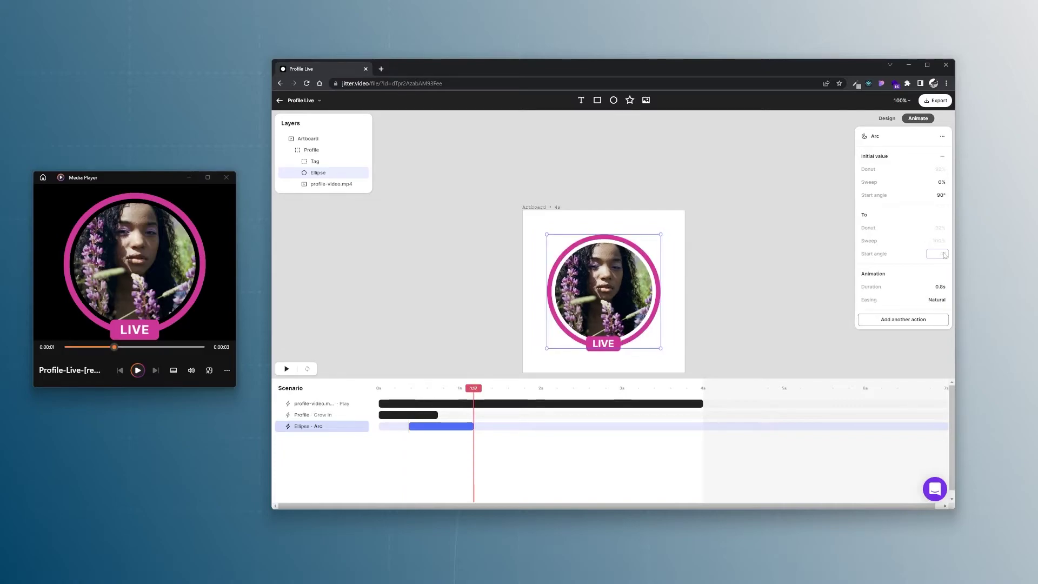
# Step: Set the Arc's final start angle to 270°, lengthen it to 1.01s, and preview it
pyautogui.click(944, 254)
pyautogui.write('270')
pyautogui.press('Return')
pyautogui.moveTo(472, 427); pyautogui.dragTo(490, 427)
pyautogui.moveTo(489, 388); pyautogui.dragTo(400, 388)
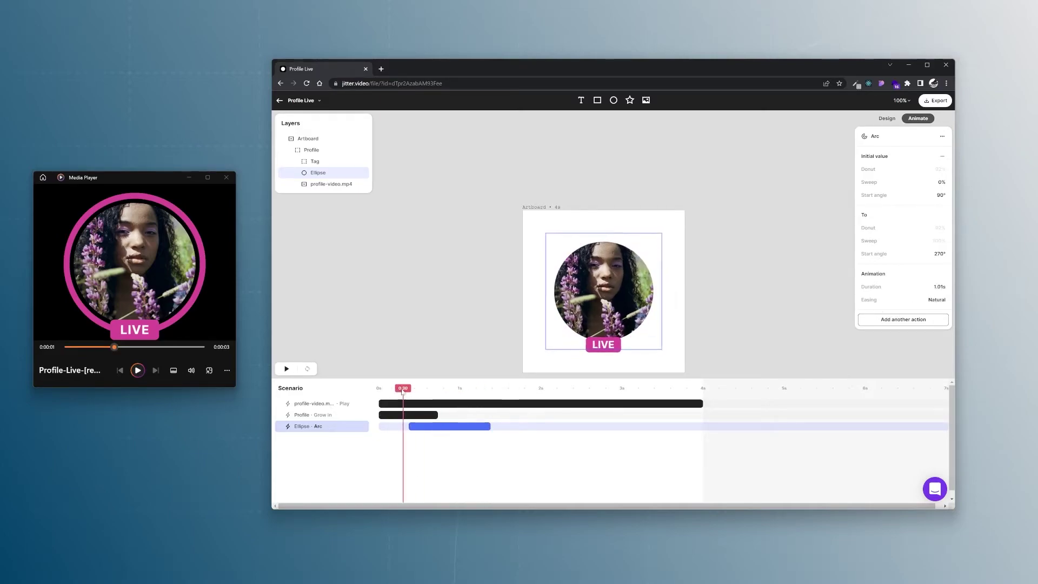
pyautogui.click(306, 370)
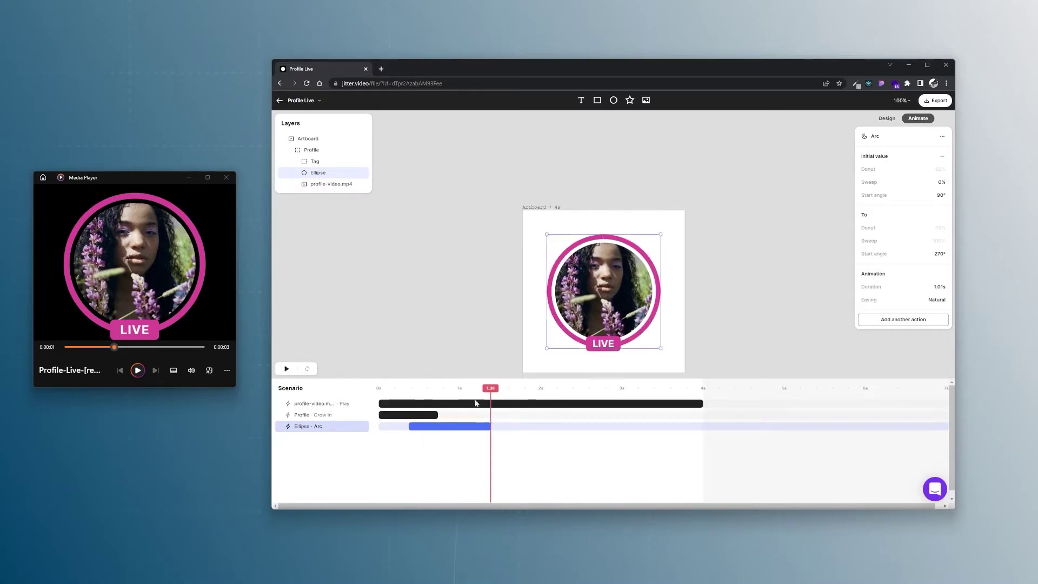
pyautogui.moveTo(488, 389)
pyautogui.mouseDown()
pyautogui.moveTo(411, 392)
pyautogui.moveTo(405, 404)
pyautogui.mouseUp()
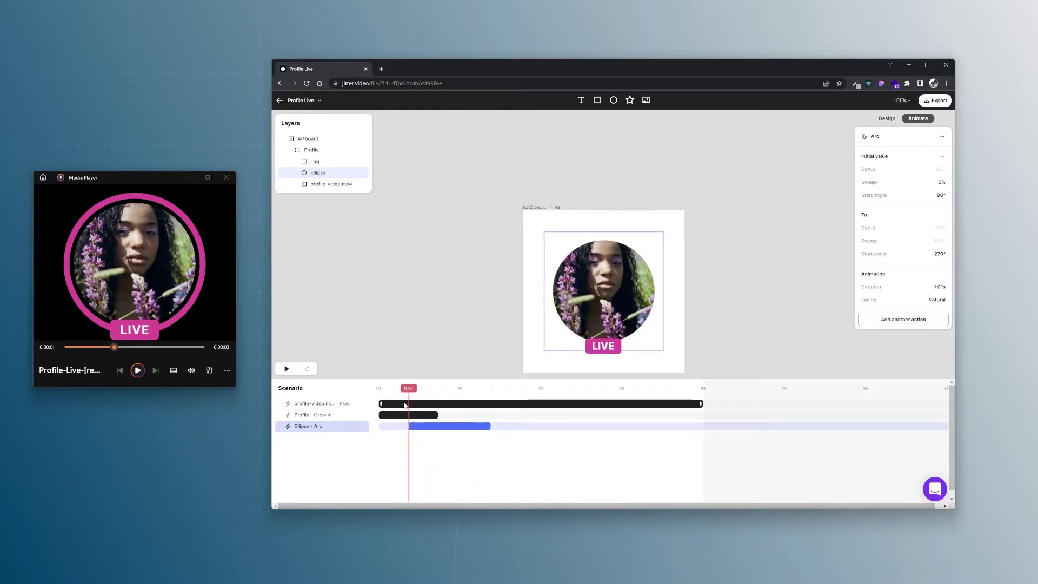
# Step: Give the Tag a Grow in intro with Back easing
pyautogui.click(312, 163)
pyautogui.click(871, 156)
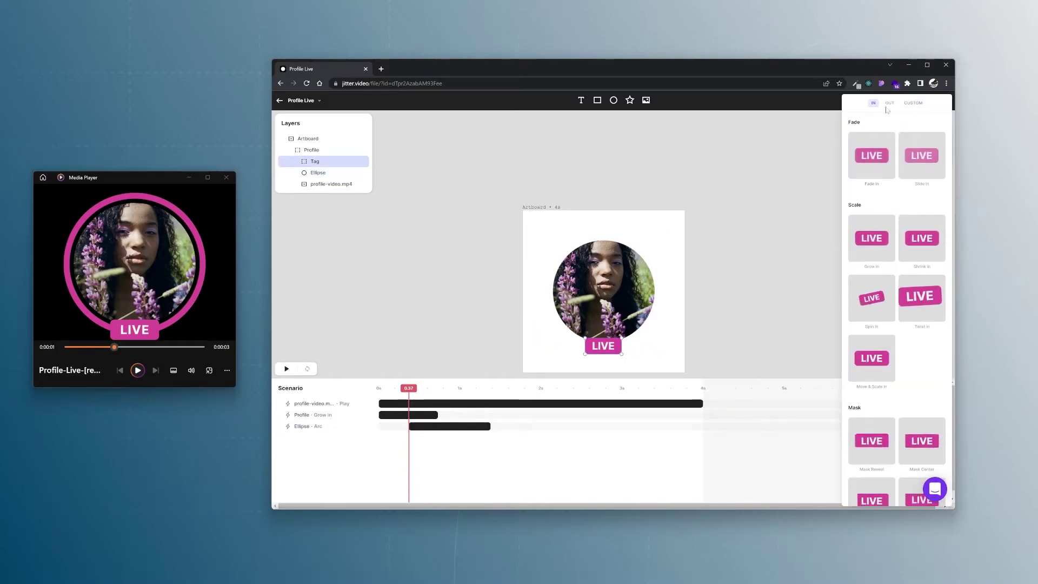
pyautogui.click(869, 251)
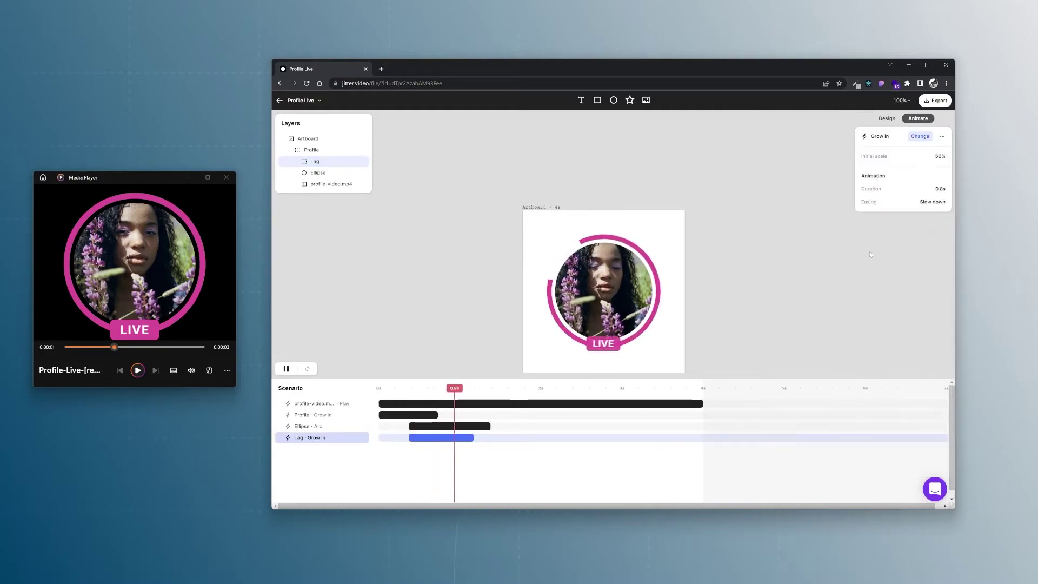
pyautogui.click(928, 202)
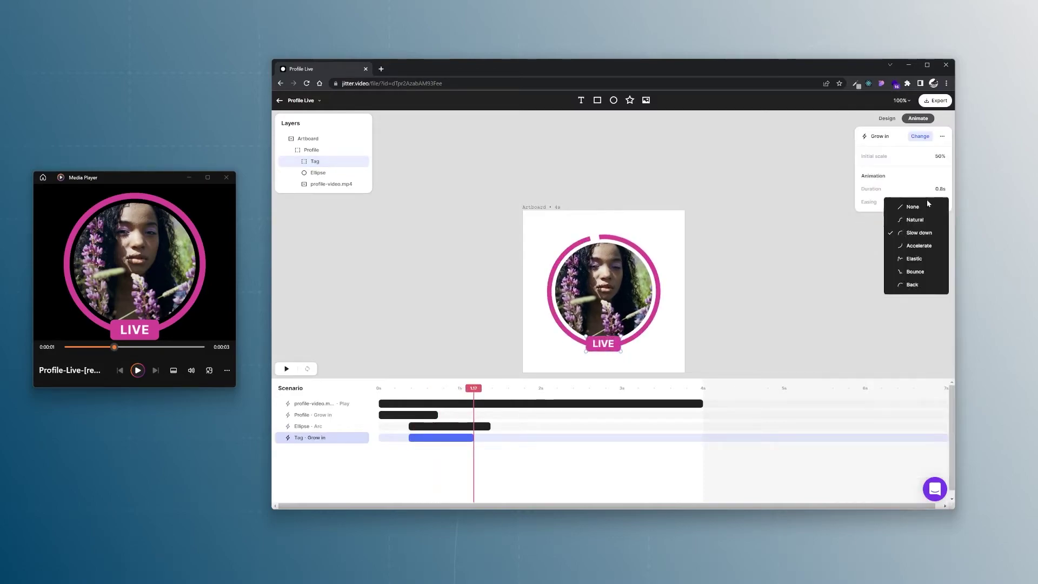
pyautogui.click(917, 285)
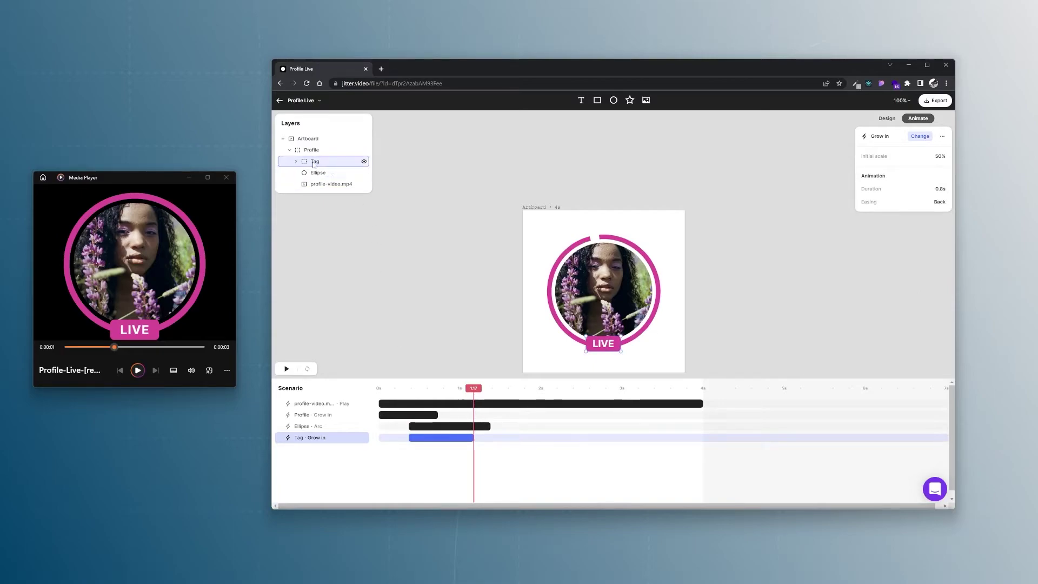
# Step: Add a Lines-based Grow in to the LIVE text, start it earlier, and shorten it to 430ms
pyautogui.click(296, 161)
pyautogui.click(321, 173)
pyautogui.click(873, 195)
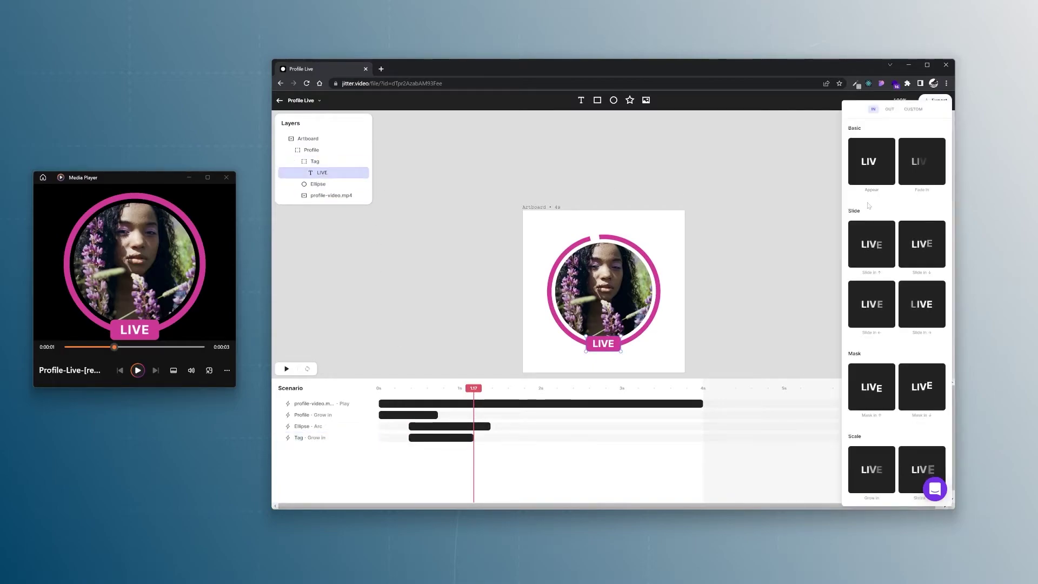
pyautogui.click(872, 469)
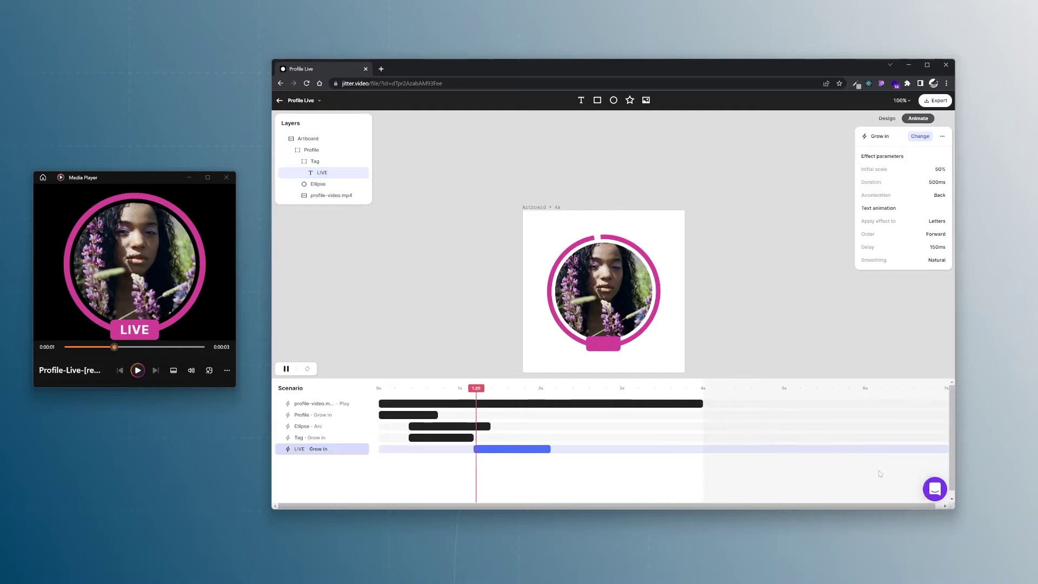
pyautogui.click(919, 221)
pyautogui.click(914, 251)
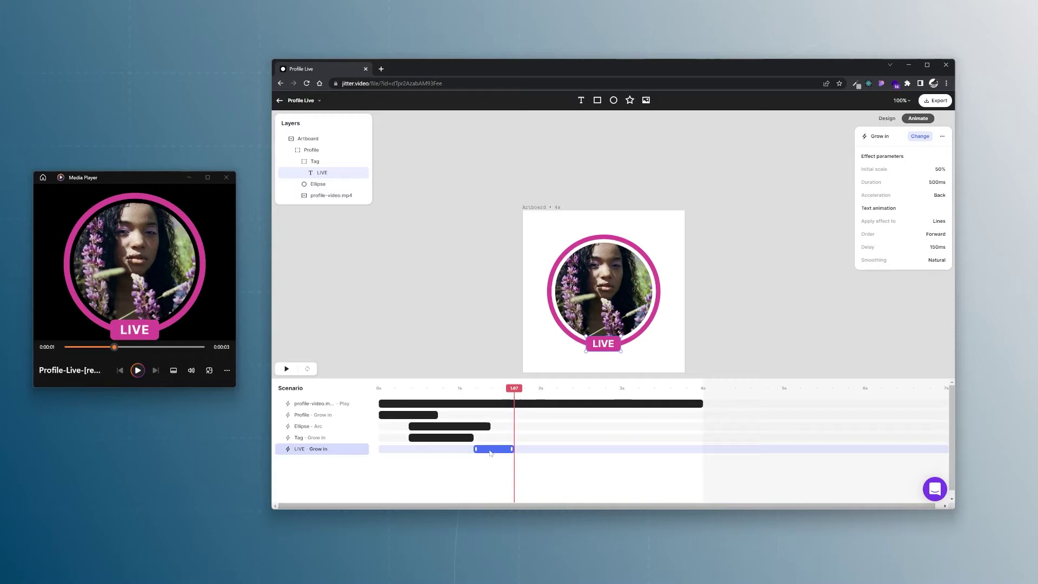
pyautogui.moveTo(490, 453); pyautogui.dragTo(460, 448)
pyautogui.click(286, 369)
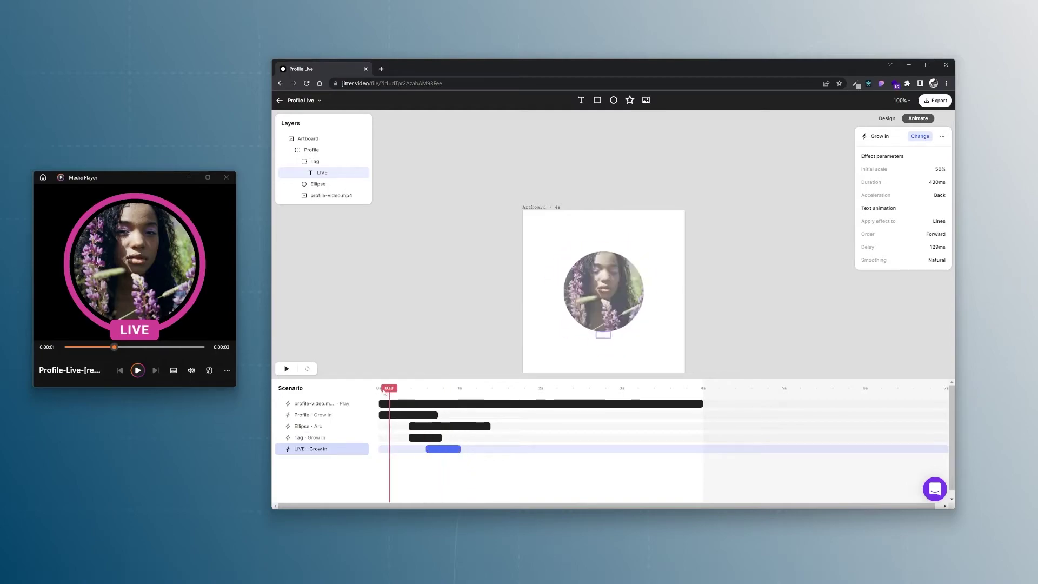
pyautogui.click(286, 368)
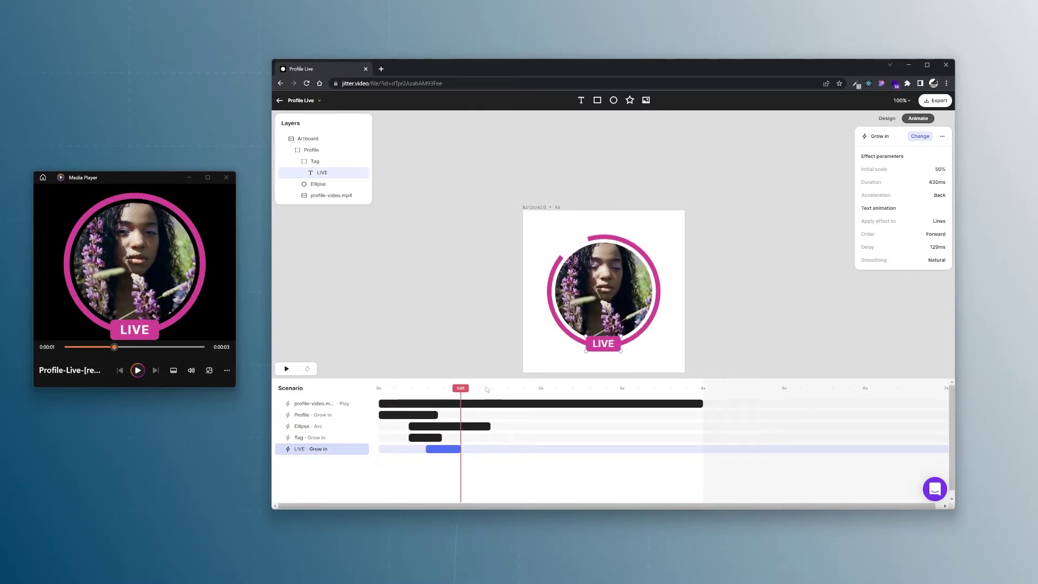
pyautogui.moveTo(487, 388); pyautogui.dragTo(477, 389)
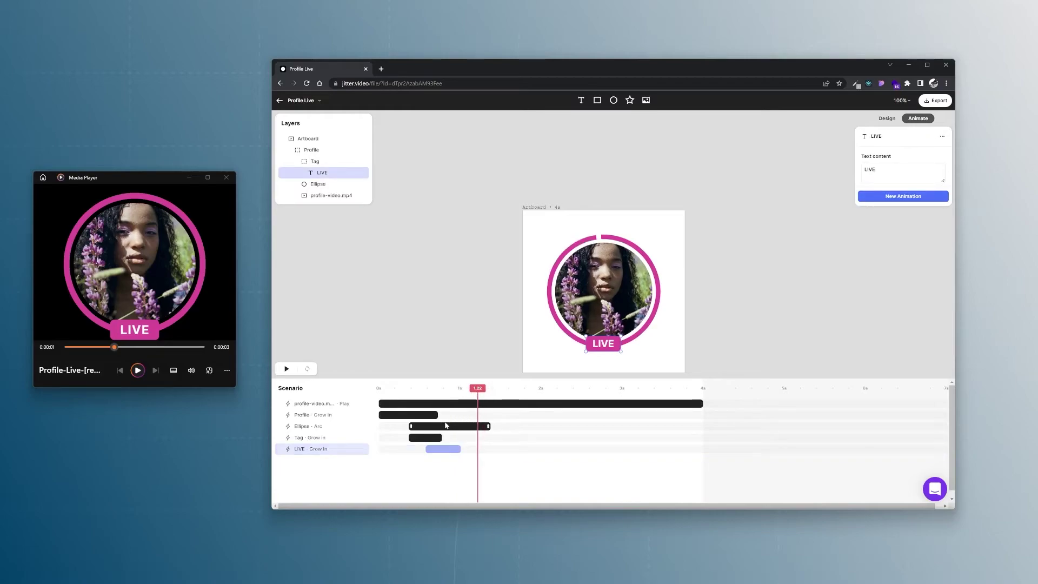
# Step: Group the LIVE, Tag and Ellipse animations into a sequence named Intro
pyautogui.click(305, 449)
pyautogui.keyDown('shift'); pyautogui.click(306, 437); pyautogui.keyUp('shift')
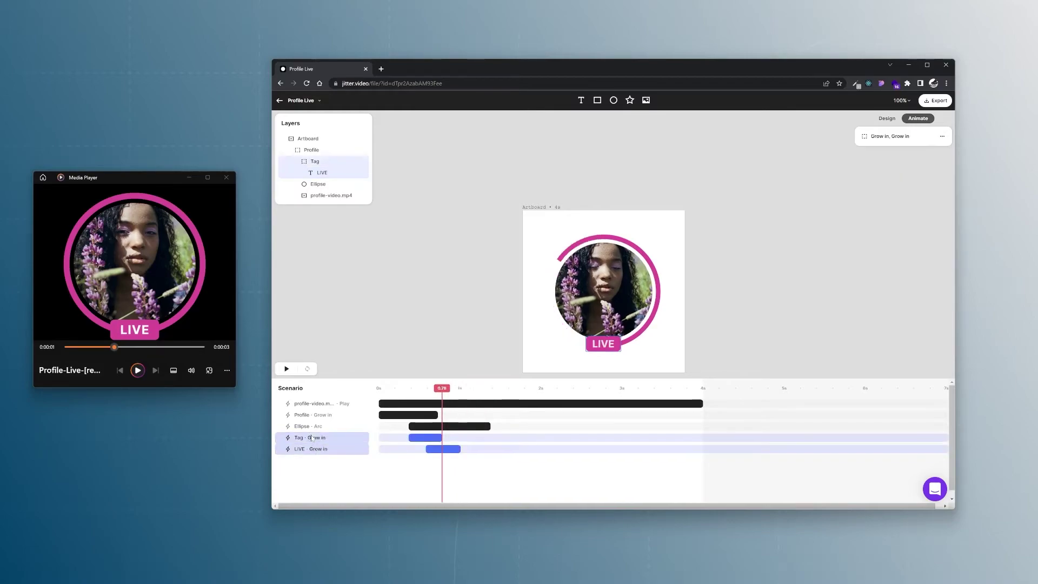
pyautogui.keyDown('shift'); pyautogui.click(306, 426); pyautogui.keyUp('shift')
pyautogui.hotkey('ctrl', 'g')
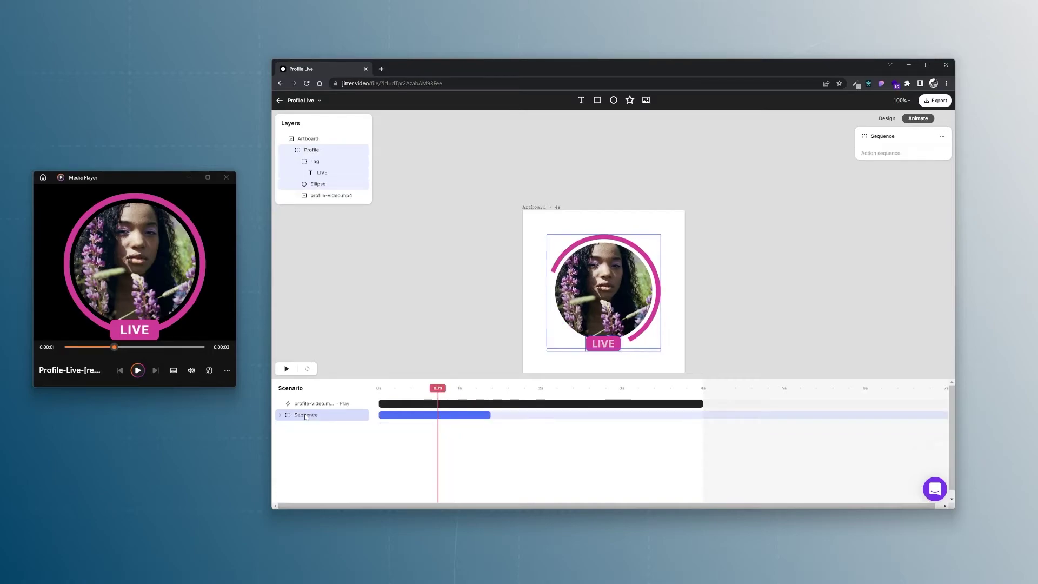
pyautogui.press('BackSpace')
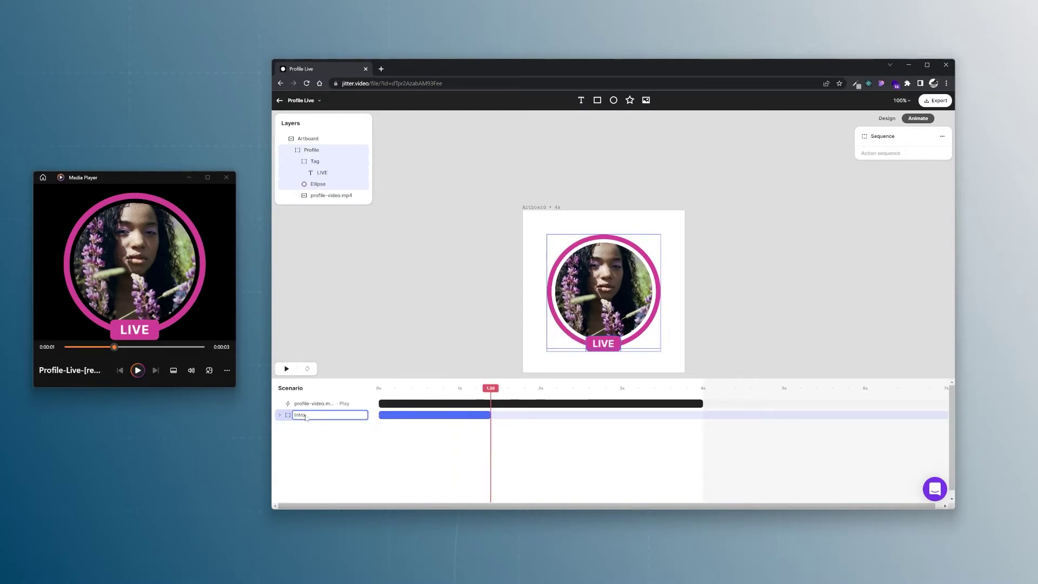
pyautogui.press('Return')
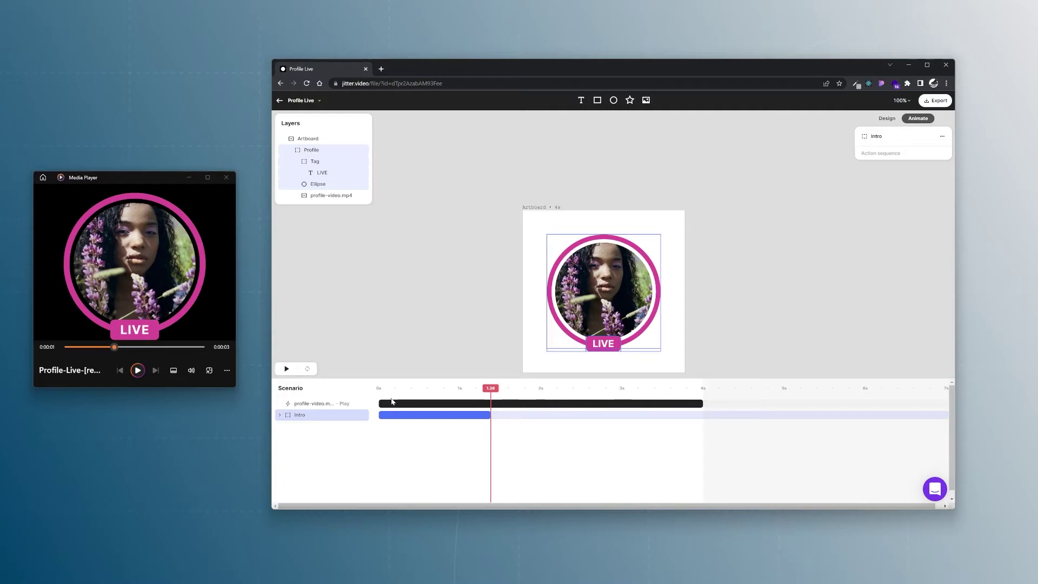
# Step: Play the Intro preview and set the playhead to 2.92s
pyautogui.click(286, 369)
pyautogui.moveTo(490, 388); pyautogui.dragTo(598, 388)
pyautogui.click(617, 454)
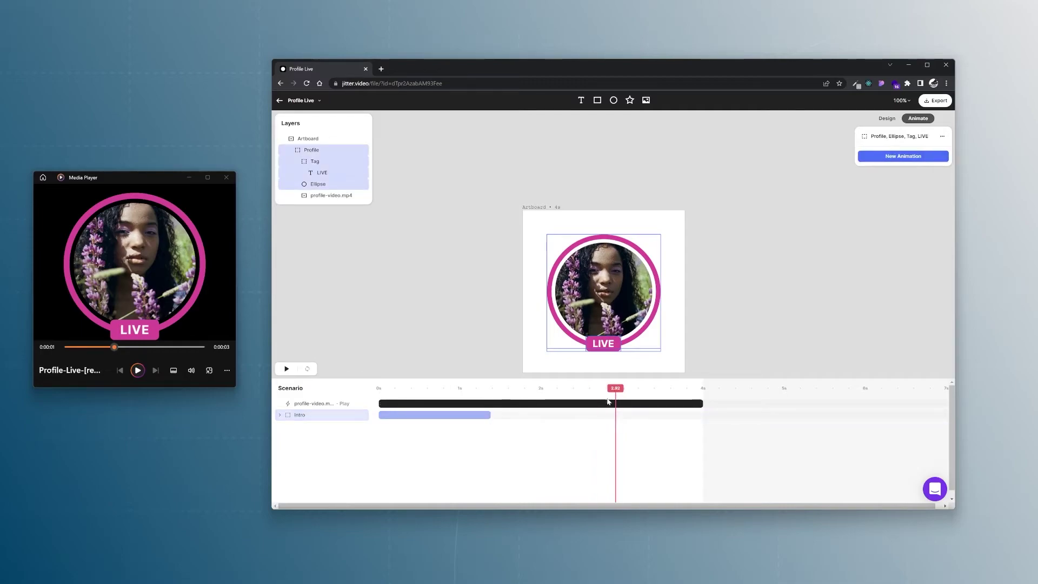
# Step: Add a second custom Arc action to the Ellipse layer
pyautogui.click(325, 186)
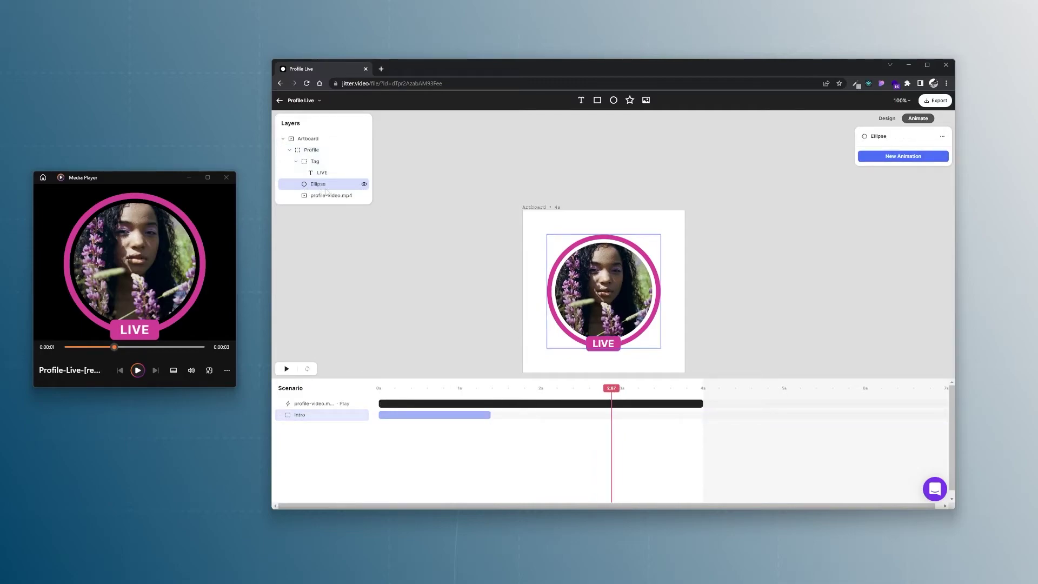
pyautogui.click(883, 160)
pyautogui.click(927, 163)
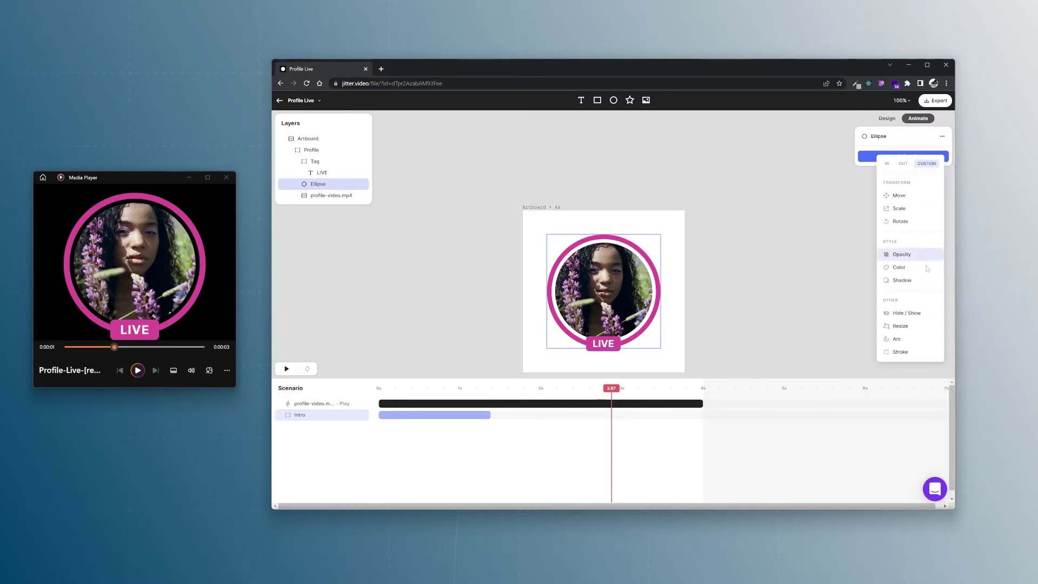
pyautogui.click(905, 339)
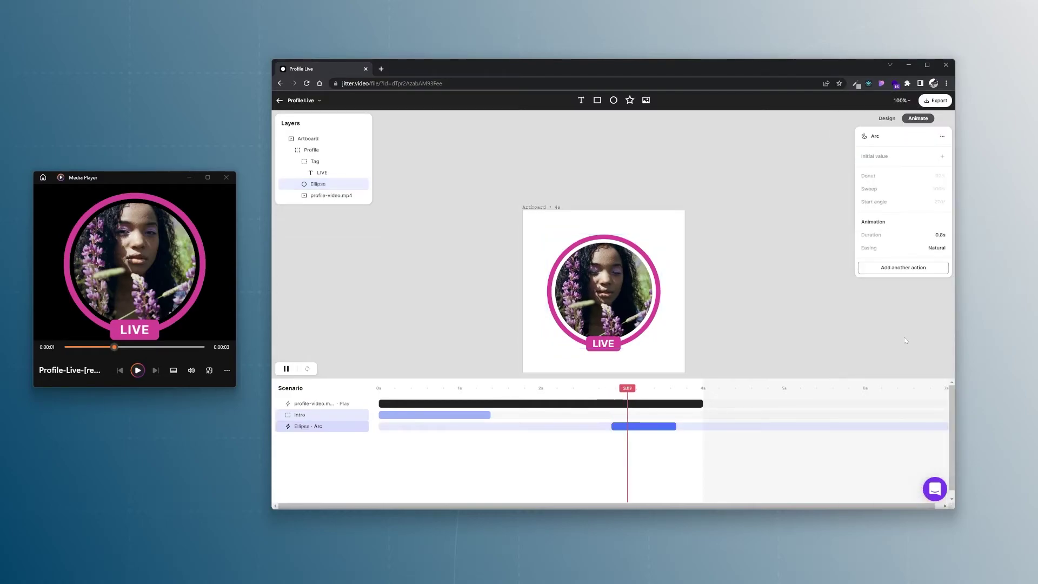
# Step: Set the Arc's initial Sweep to 0% with Accelerate easing, then scrub to check the unwinding ring
pyautogui.click(938, 190)
pyautogui.write('0')
pyautogui.press('Return')
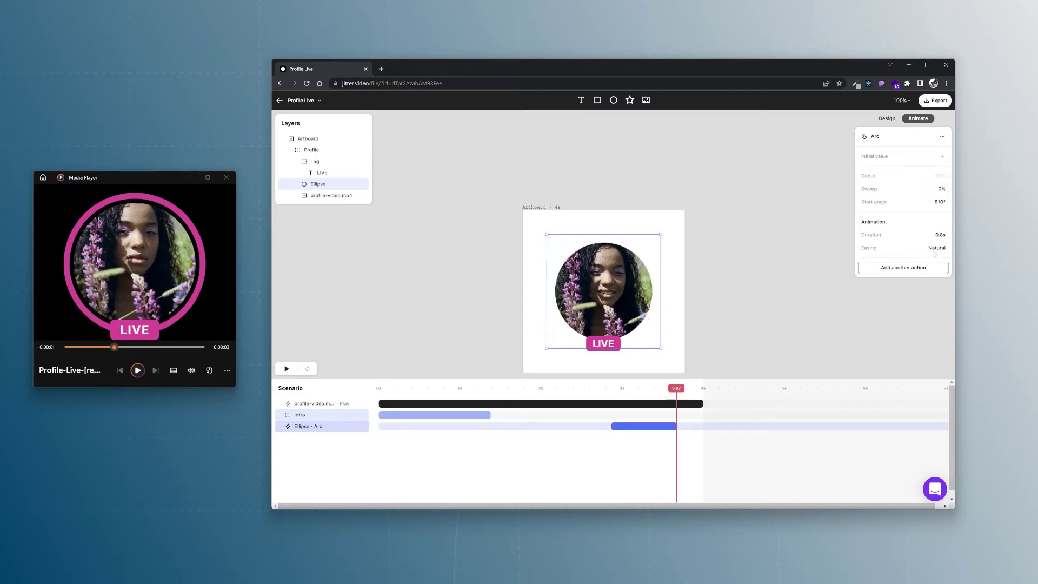
pyautogui.click(934, 252)
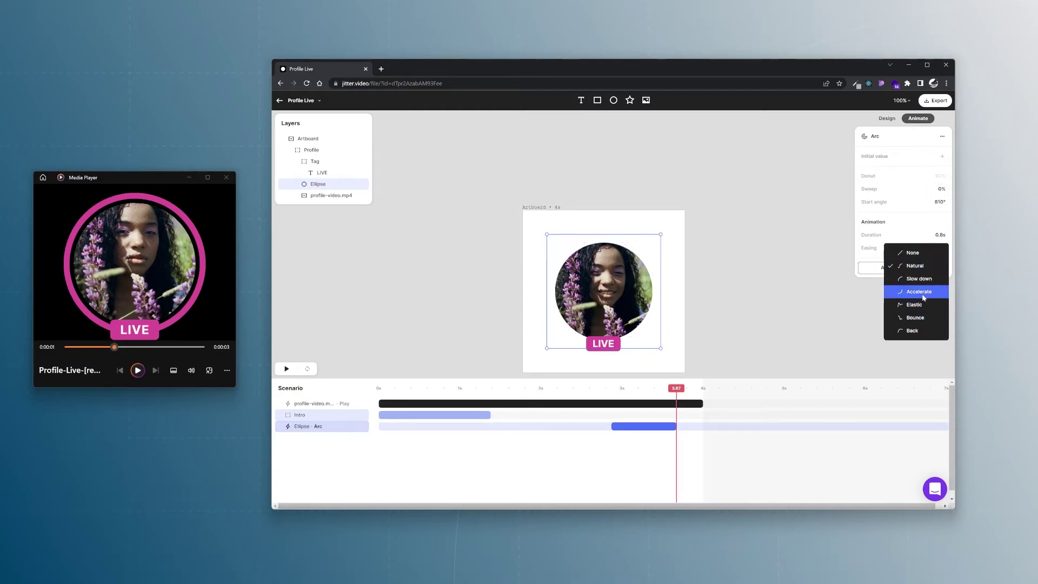
pyautogui.click(919, 292)
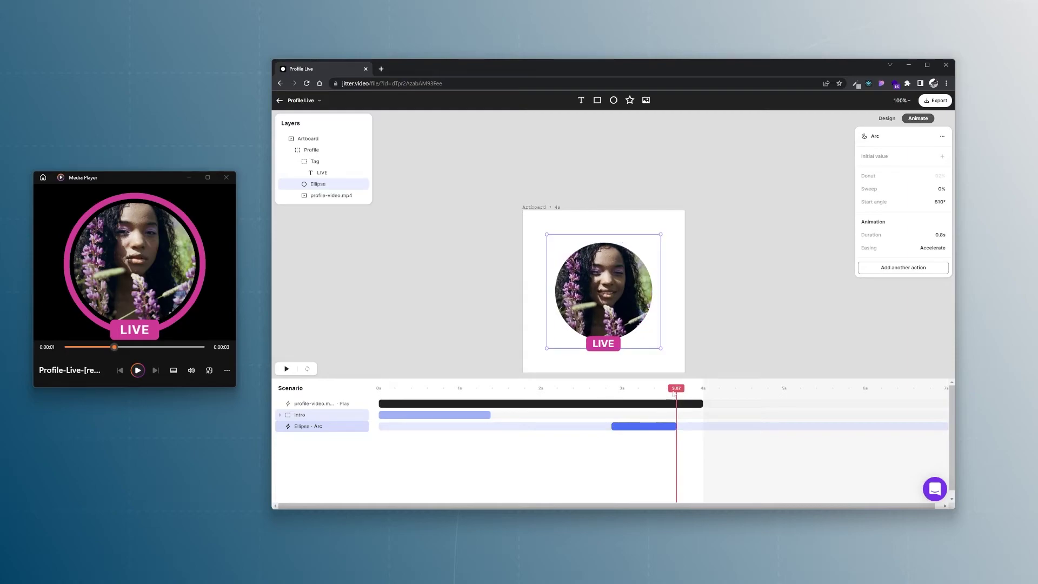
pyautogui.moveTo(674, 388); pyautogui.dragTo(613, 392)
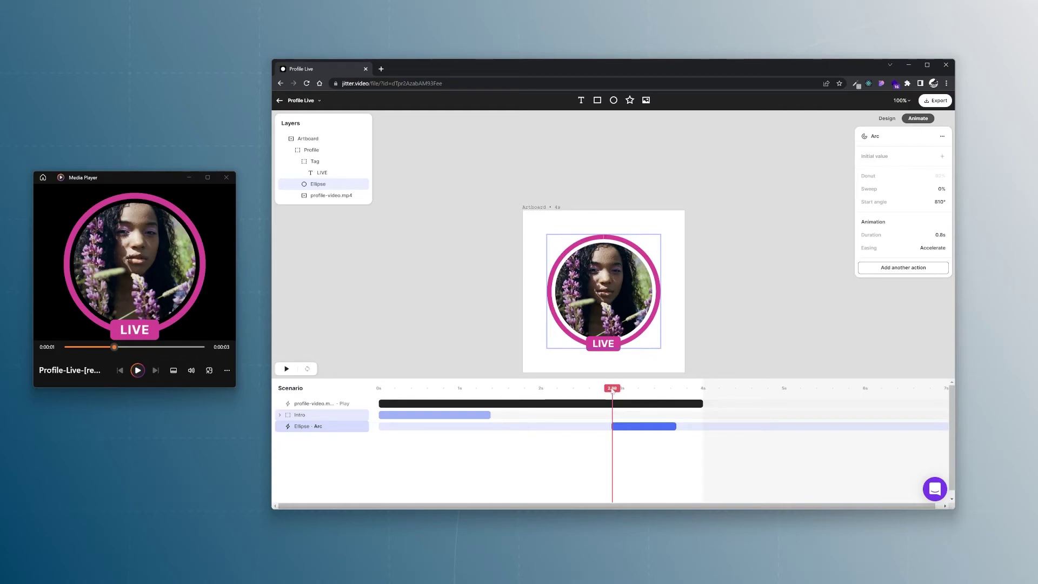
pyautogui.moveTo(625, 392); pyautogui.dragTo(652, 394)
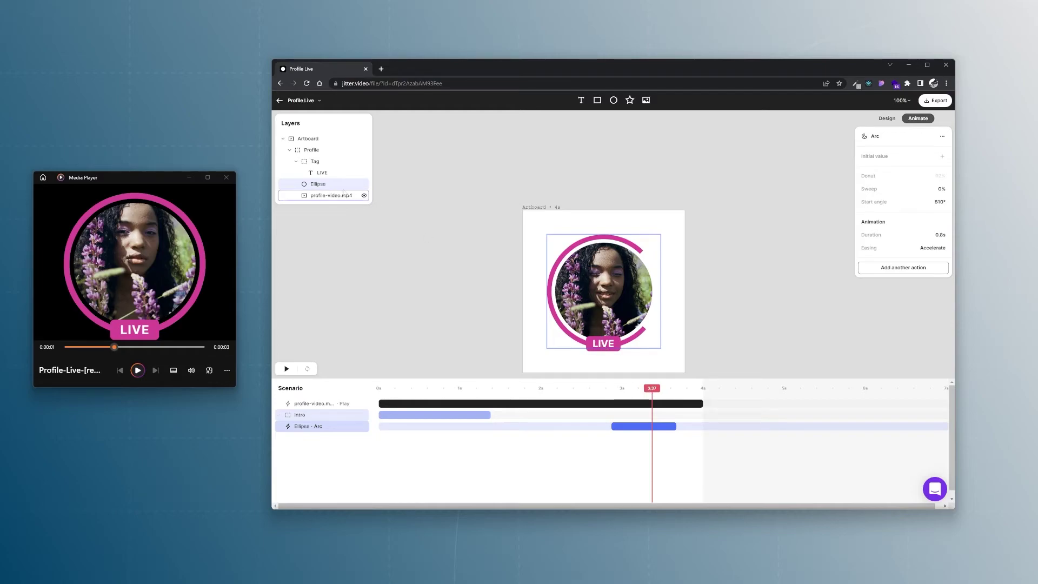
# Step: Apply the Grow out exit preset to the LIVE text layer
pyautogui.click(323, 173)
pyautogui.click(904, 194)
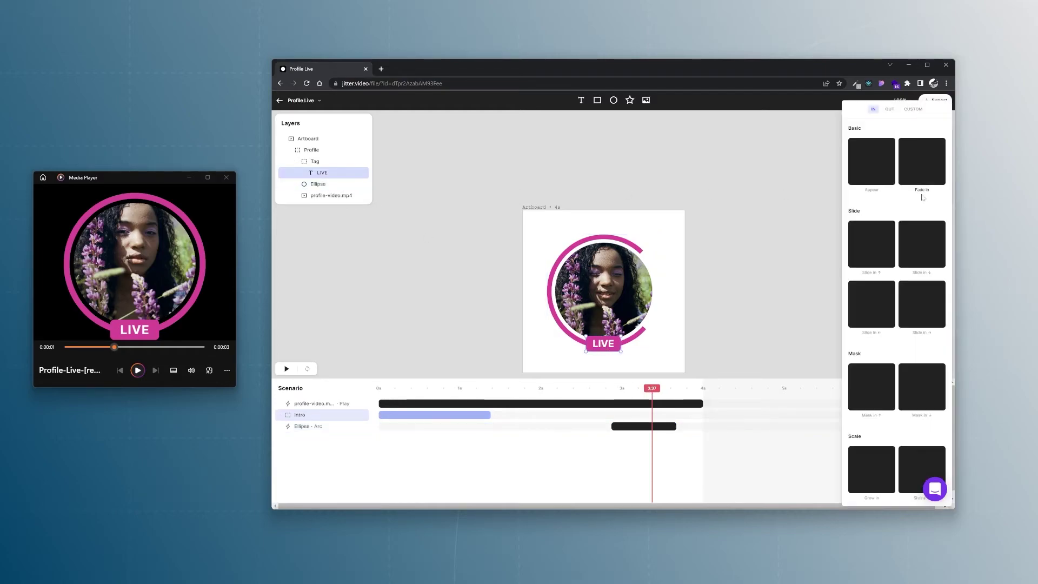
pyautogui.click(889, 109)
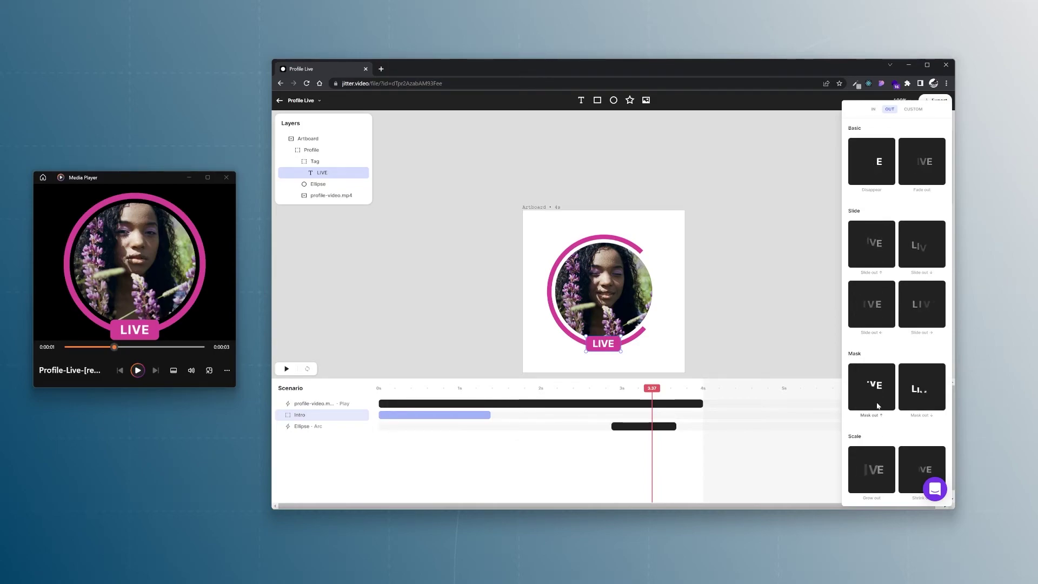
pyautogui.click(877, 465)
# Step: Make the LIVE Grow out apply by Lines with no smoothing, and shift it slightly earlier
pyautogui.click(929, 228)
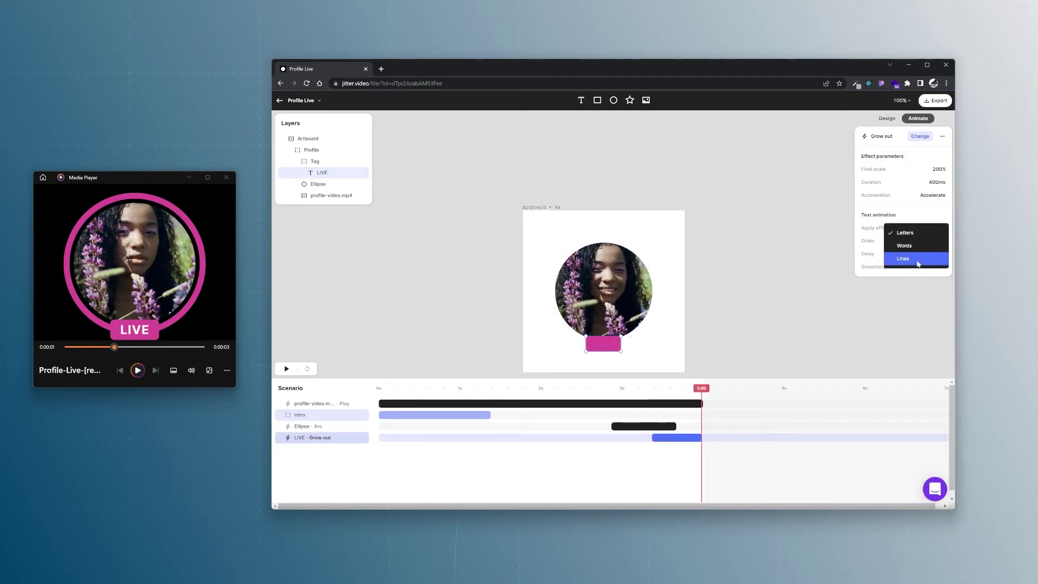
pyautogui.click(918, 260)
pyautogui.click(939, 267)
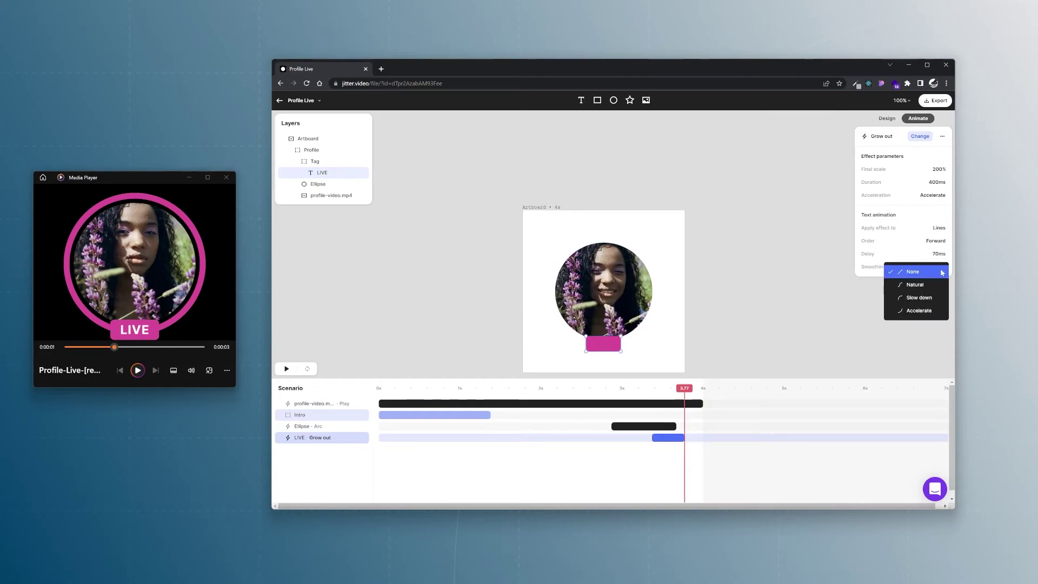
pyautogui.click(919, 274)
pyautogui.moveTo(665, 438); pyautogui.dragTo(661, 439)
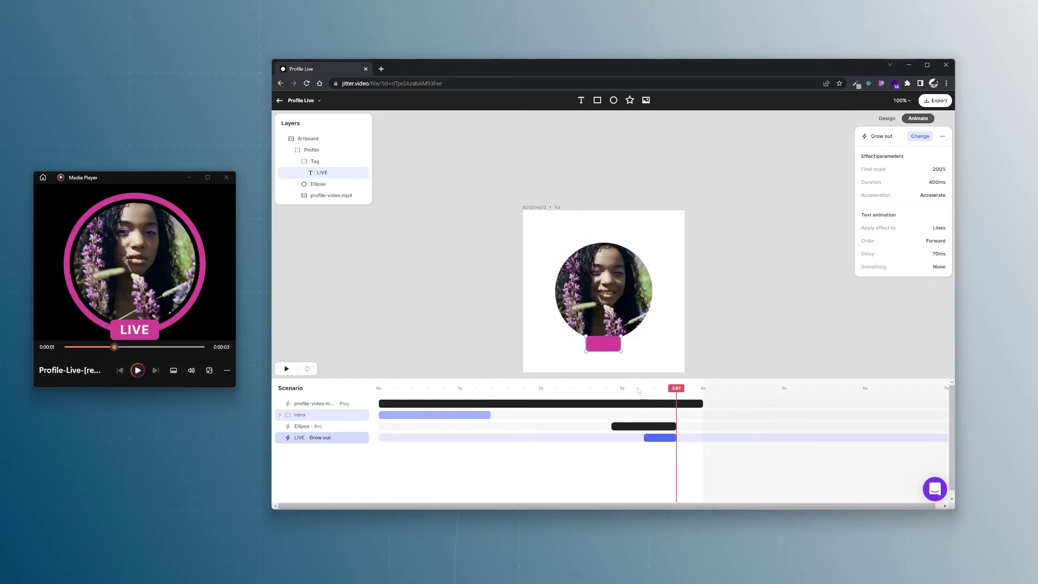
# Step: Apply a Grow out exit to the Tag group and nudge its clip slightly later
pyautogui.click(315, 162)
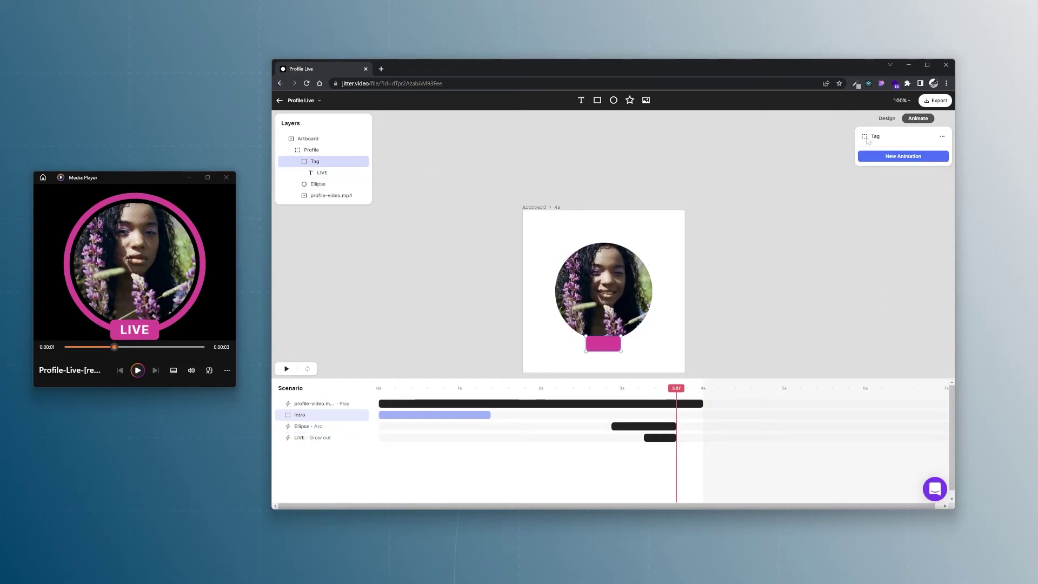
pyautogui.click(893, 156)
pyautogui.scroll(-2, 895, 162)
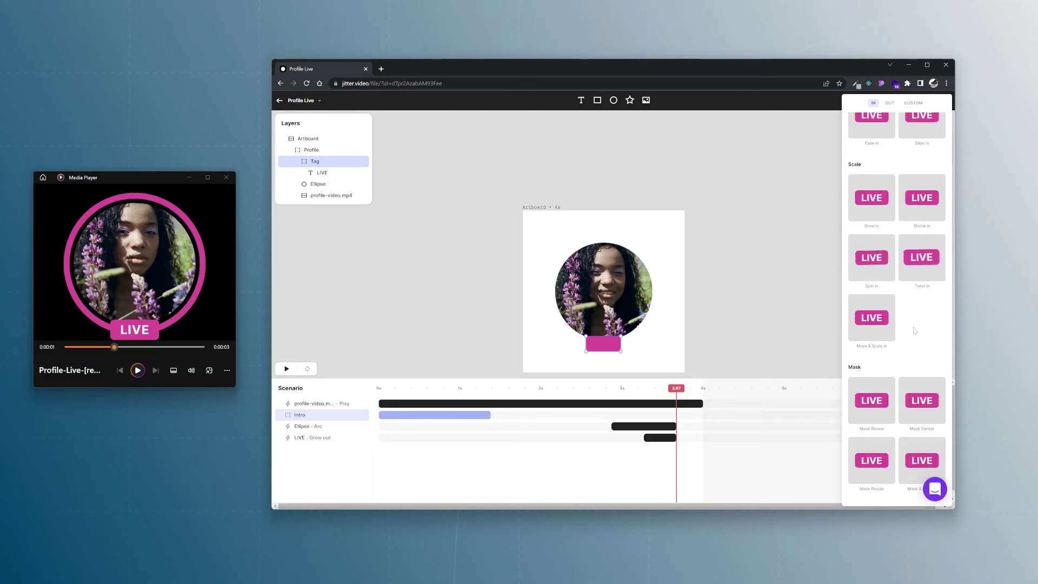
pyautogui.click(890, 103)
pyautogui.scroll(-1, 871, 243)
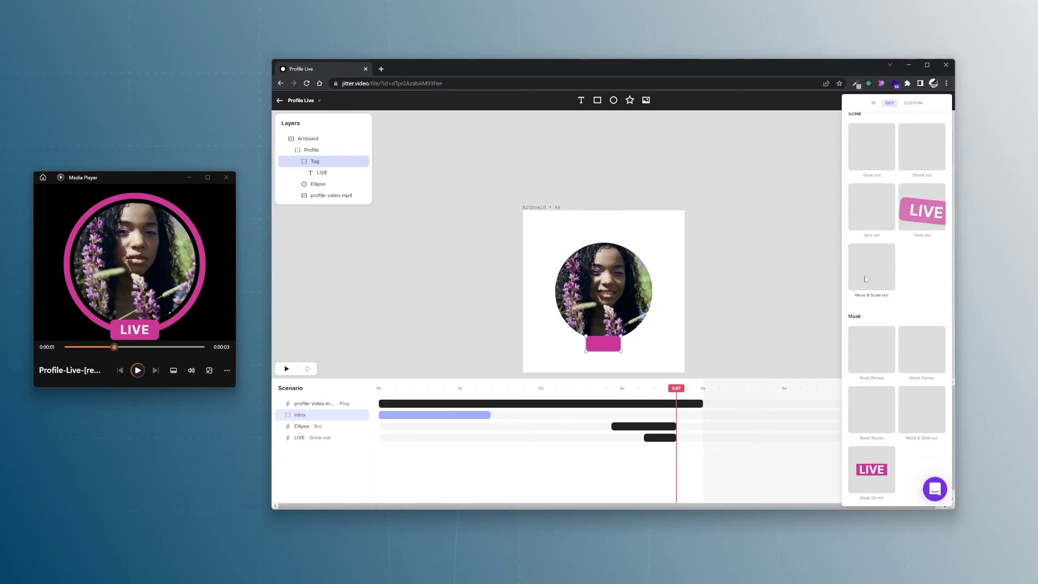
pyautogui.scroll(2, 873, 271)
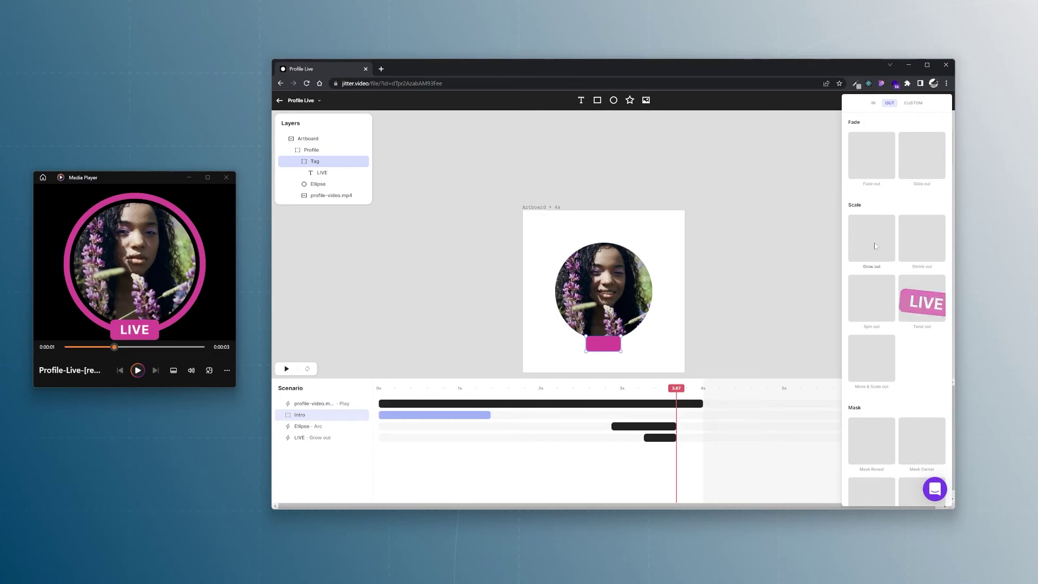
pyautogui.click(876, 246)
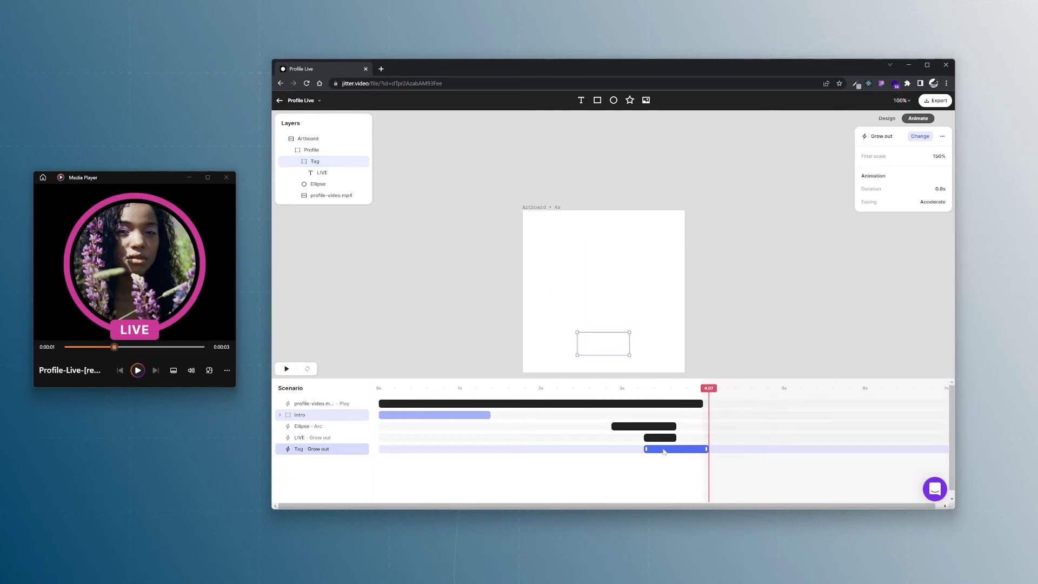
pyautogui.moveTo(664, 451); pyautogui.dragTo(680, 448)
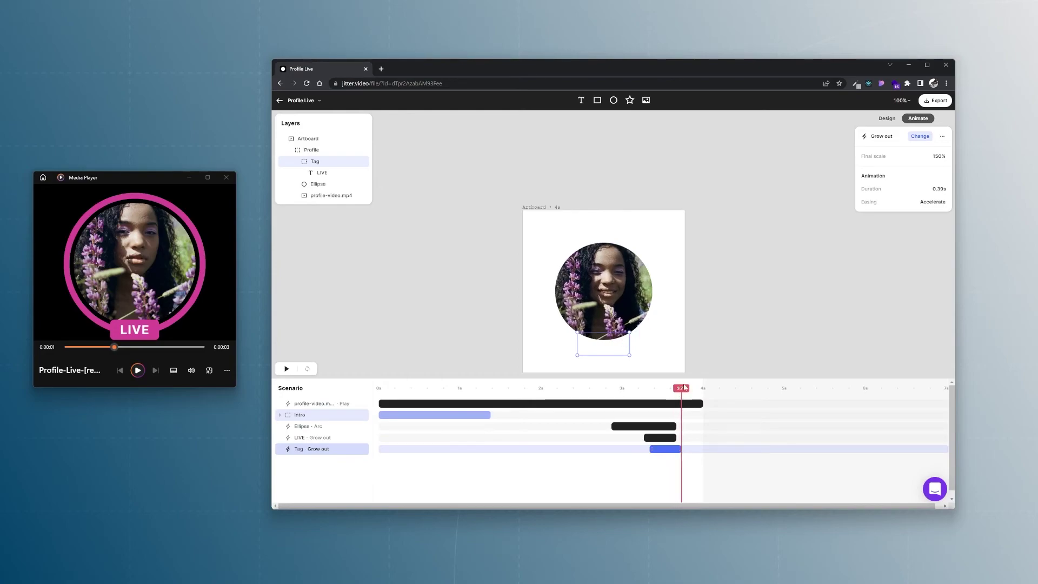
pyautogui.moveTo(685, 388); pyautogui.dragTo(655, 388)
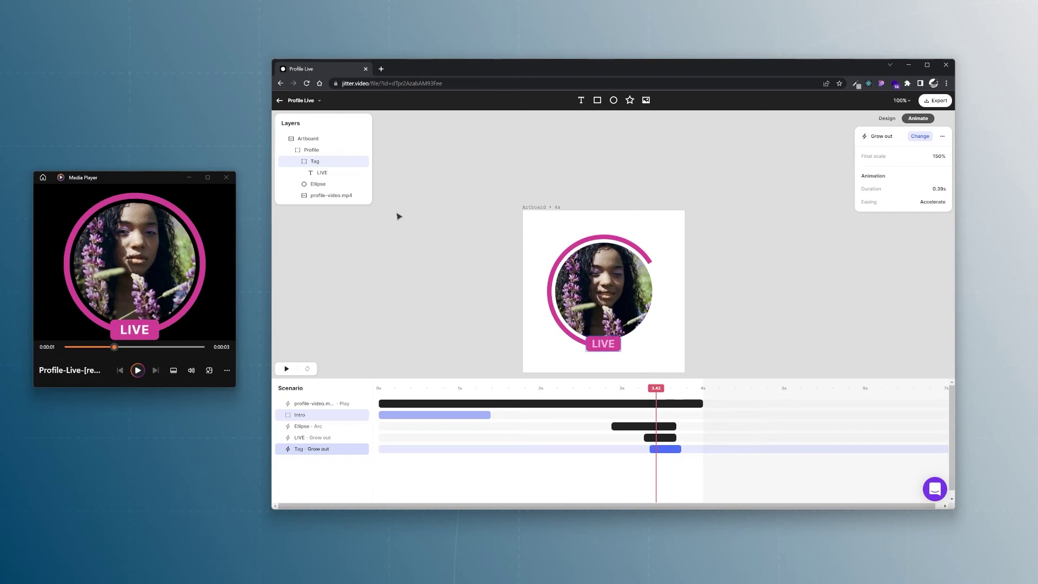
# Step: Select the Profile group and apply the Grow out exit preset from the OUT presets
pyautogui.click(318, 157)
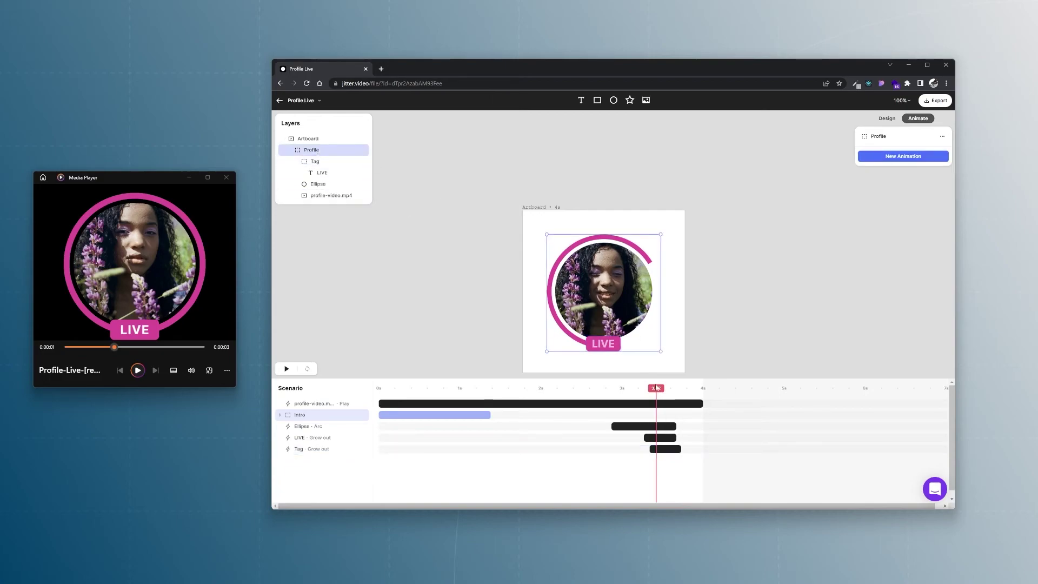
pyautogui.moveTo(657, 387)
pyautogui.mouseDown()
pyautogui.moveTo(687, 388)
pyautogui.moveTo(657, 388)
pyautogui.mouseUp()
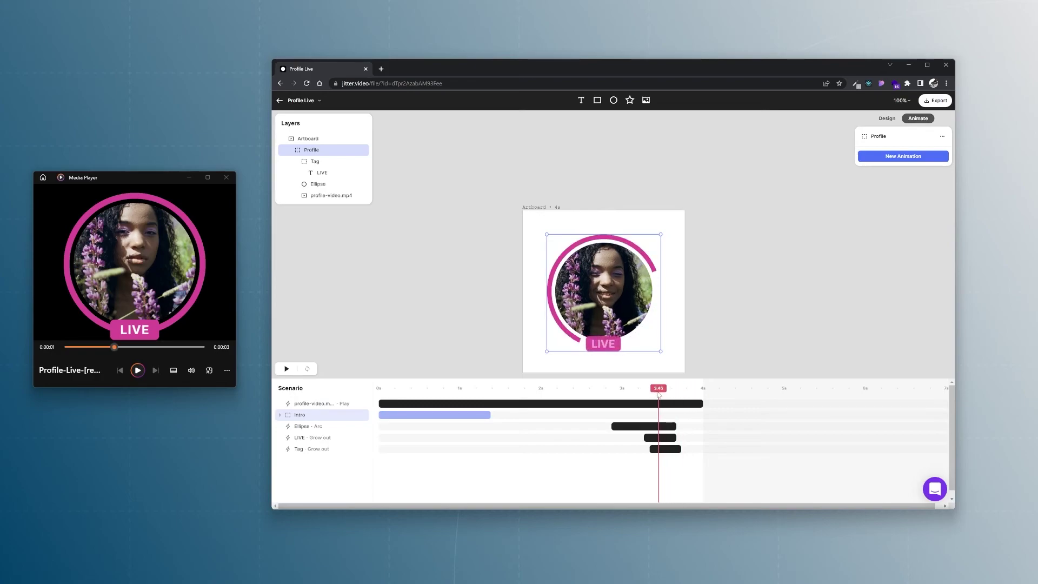
pyautogui.click(900, 156)
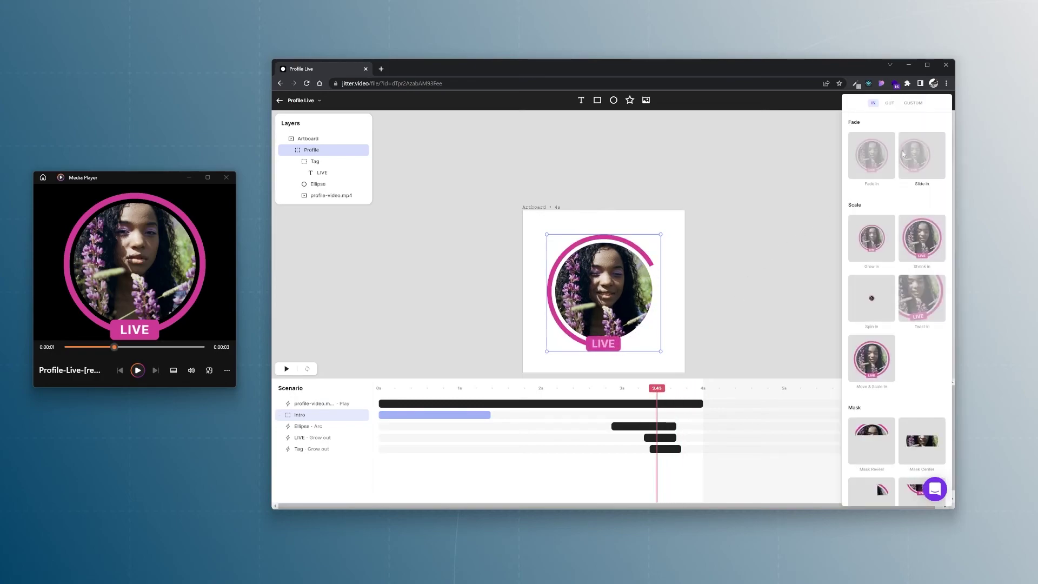
pyautogui.click(895, 101)
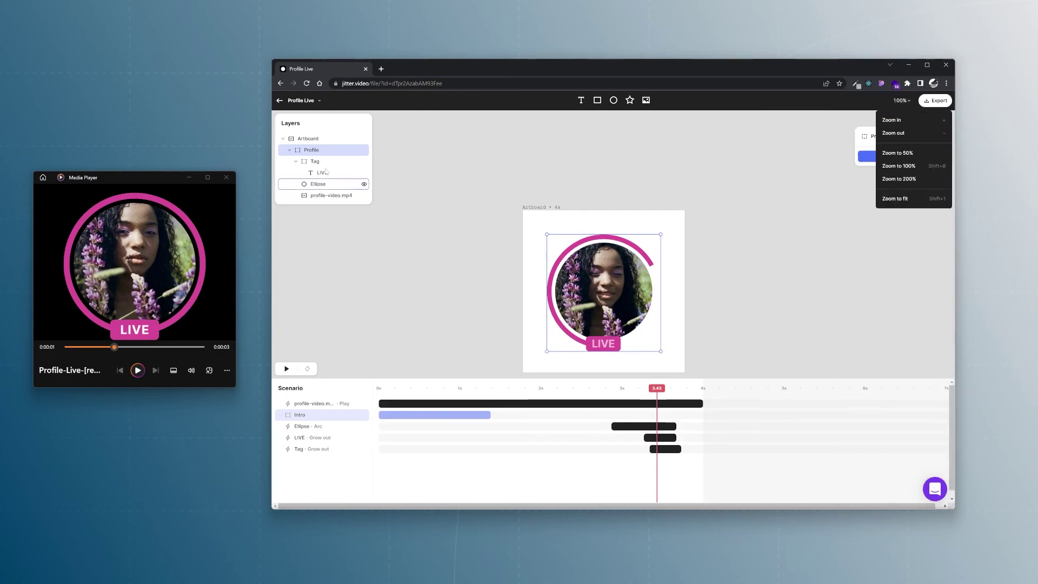
pyautogui.click(318, 151)
pyautogui.click(896, 157)
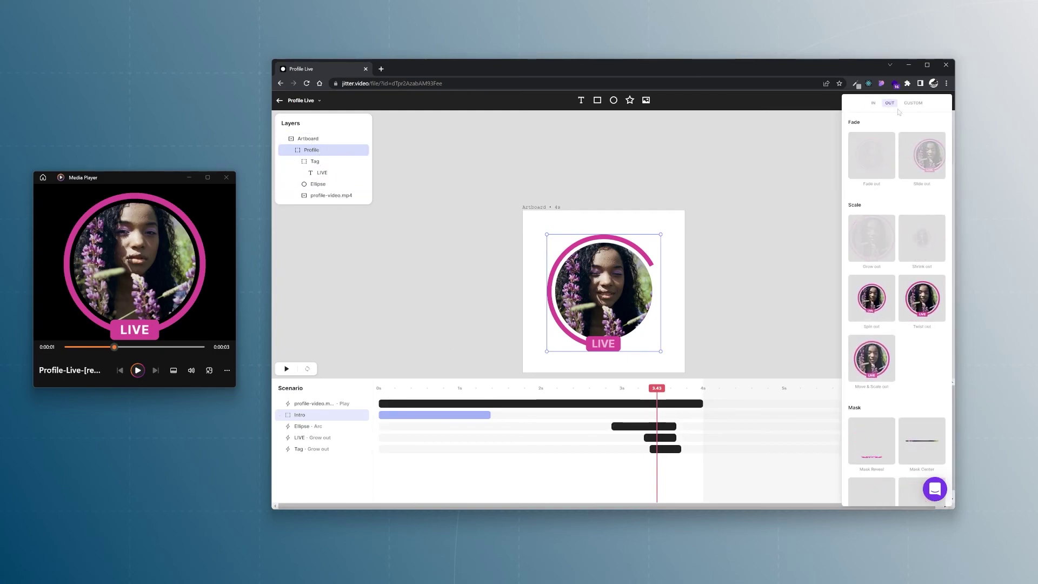
pyautogui.click(873, 243)
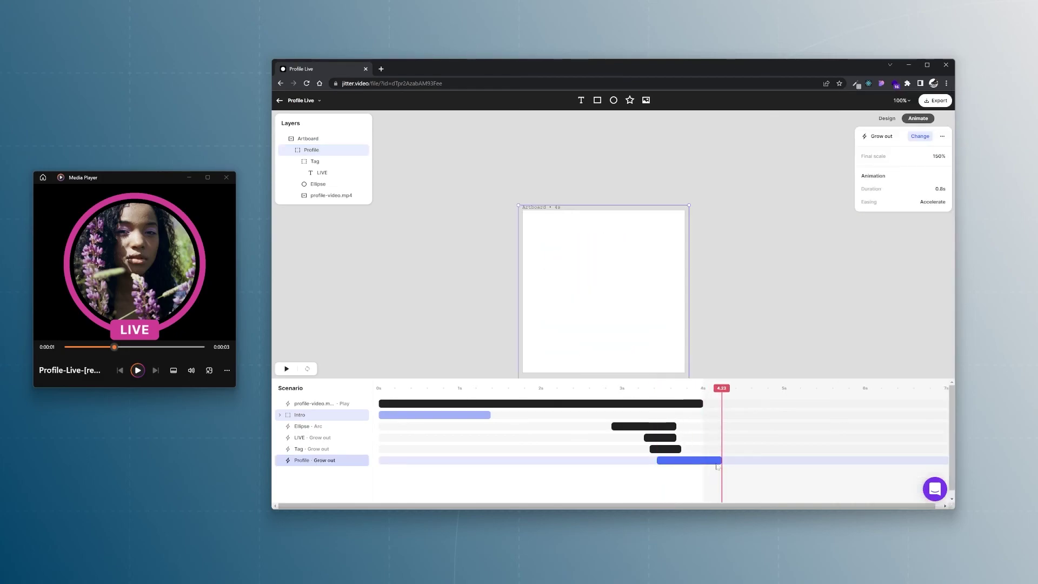
# Step: Shorten the Profile exit to 0.5 s and set its final scale to 0%
pyautogui.moveTo(722, 460); pyautogui.dragTo(697, 461)
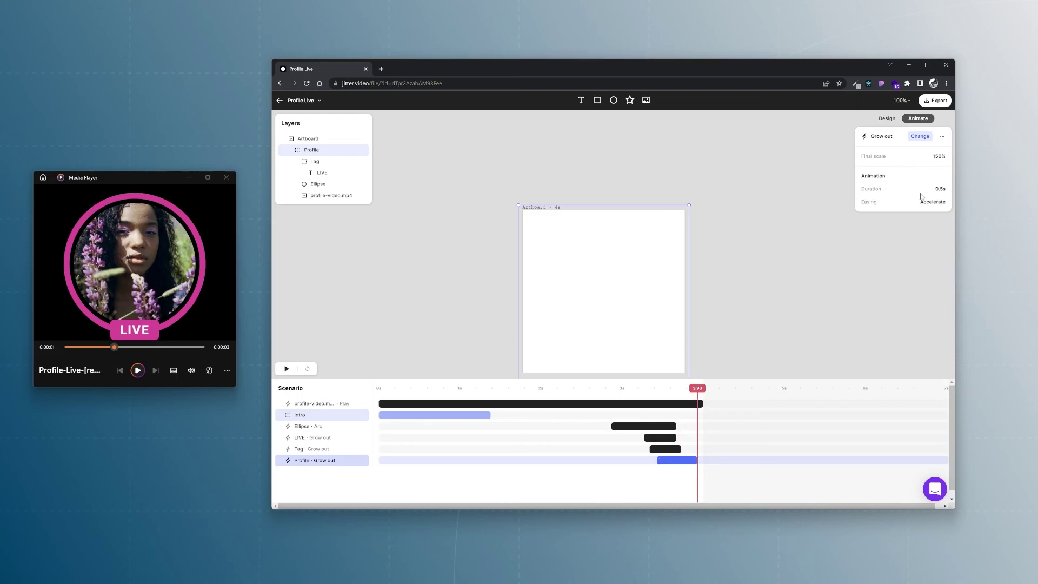
pyautogui.click(940, 158)
pyautogui.write('0')
pyautogui.press('Return')
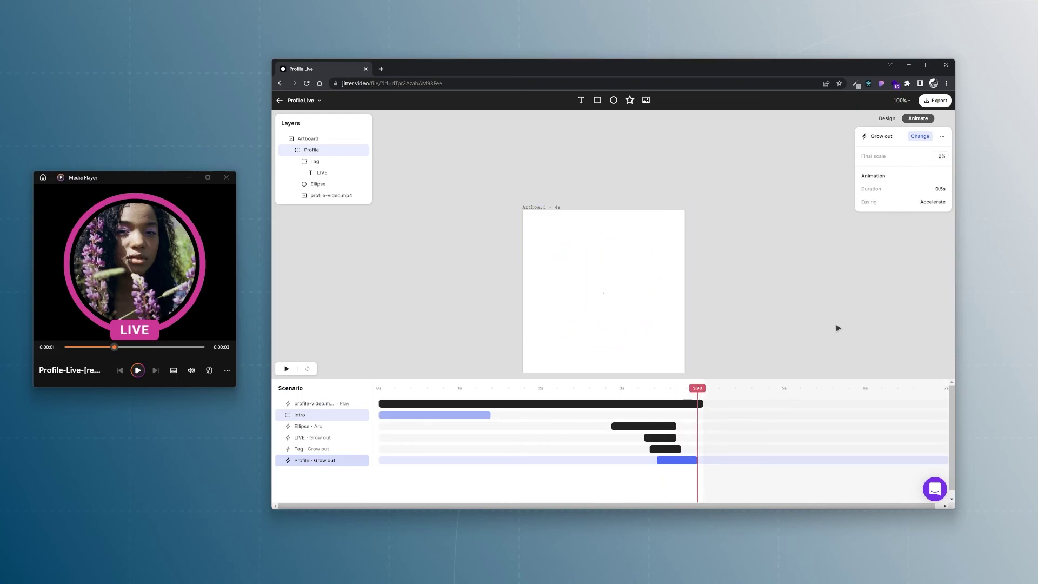
# Step: Set the LIVE text's Grow out final scale to 0%
pyautogui.click(676, 450)
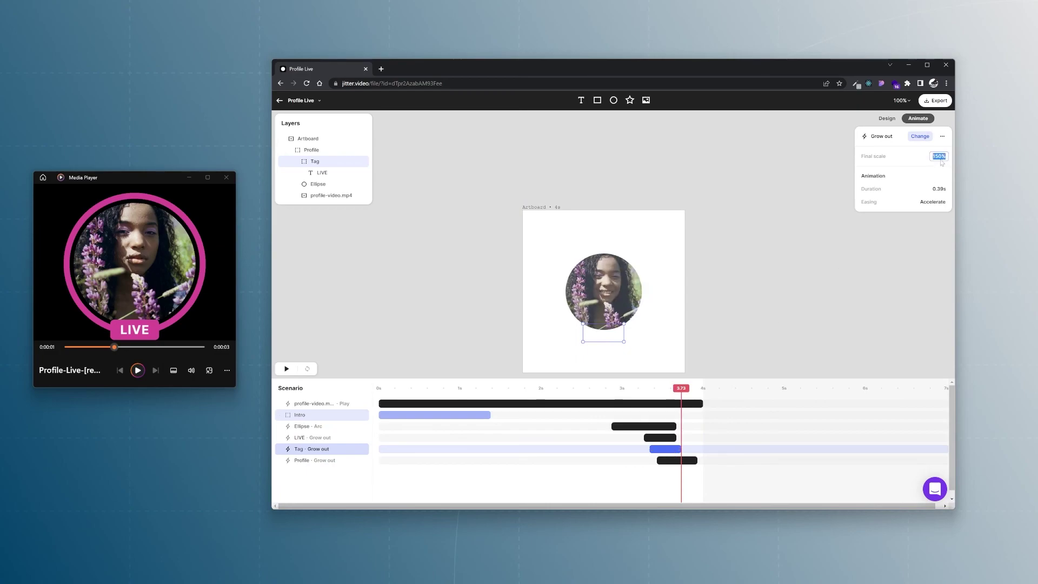
pyautogui.click(667, 438)
pyautogui.click(938, 171)
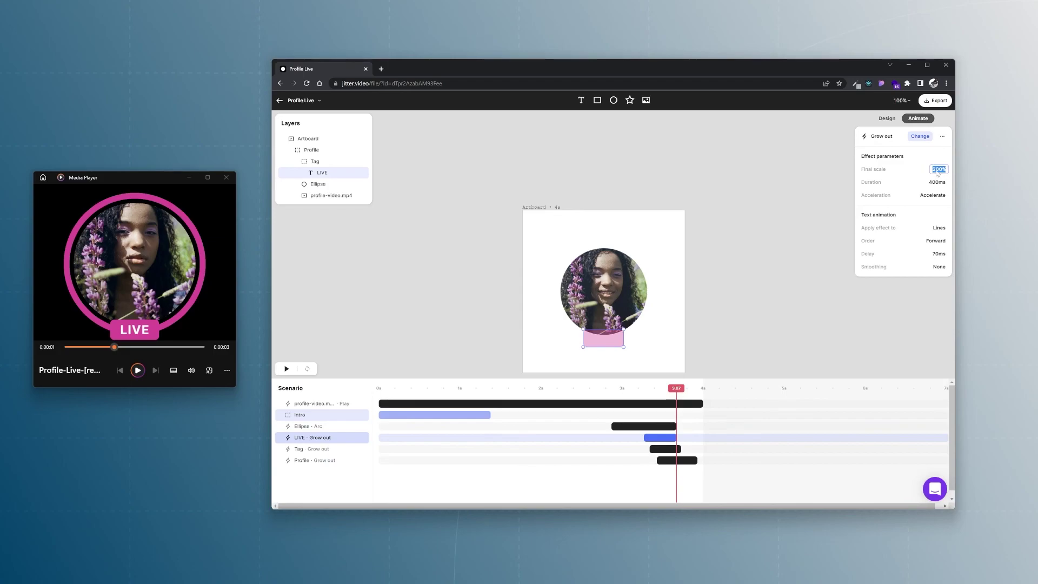
pyautogui.write('0')
pyautogui.press('Return')
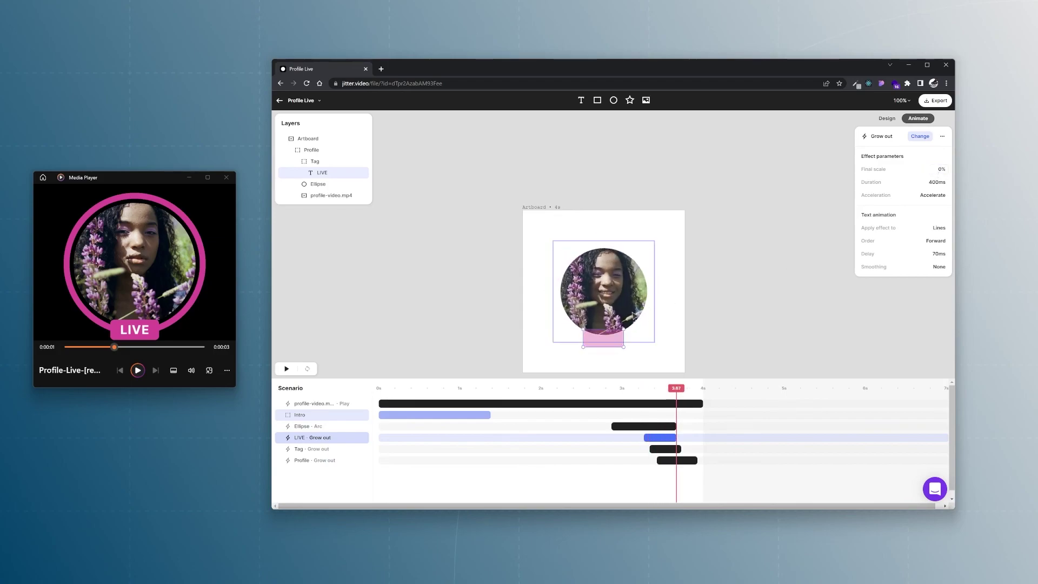
pyautogui.click(304, 460)
# Step: Select the Profile, Tag, LIVE and Ellipse exit animations, group them with Ctrl+G, and name the sequence 'Outro'
pyautogui.keyDown('shift'); pyautogui.click(306, 449); pyautogui.keyUp('shift')
pyautogui.keyDown('shift'); pyautogui.click(308, 437); pyautogui.keyUp('shift')
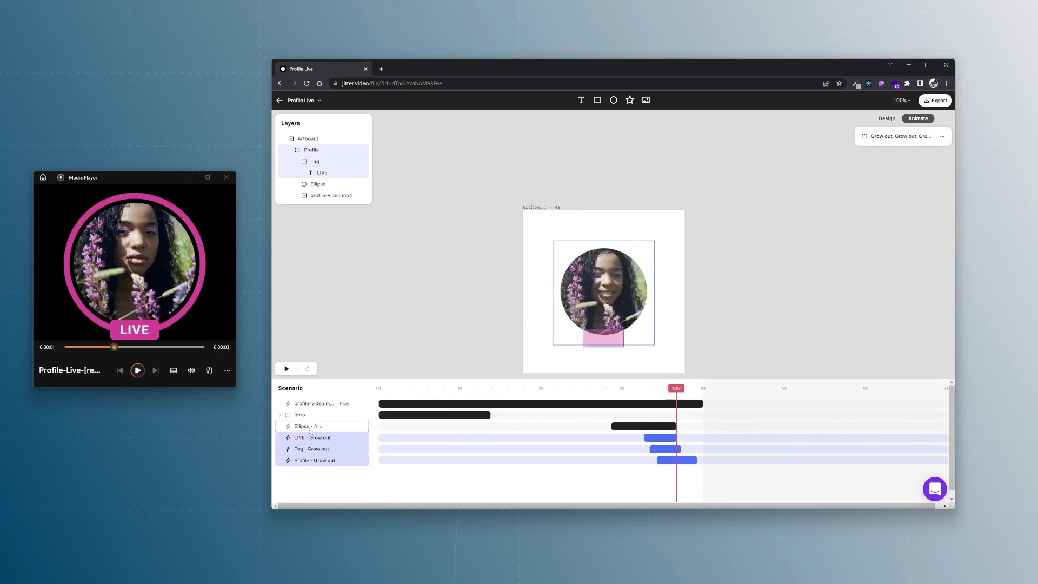
pyautogui.keyDown('shift'); pyautogui.click(311, 427); pyautogui.keyUp('shift')
pyautogui.hotkey('ctrl', 'g')
pyautogui.doubleClick(305, 427)
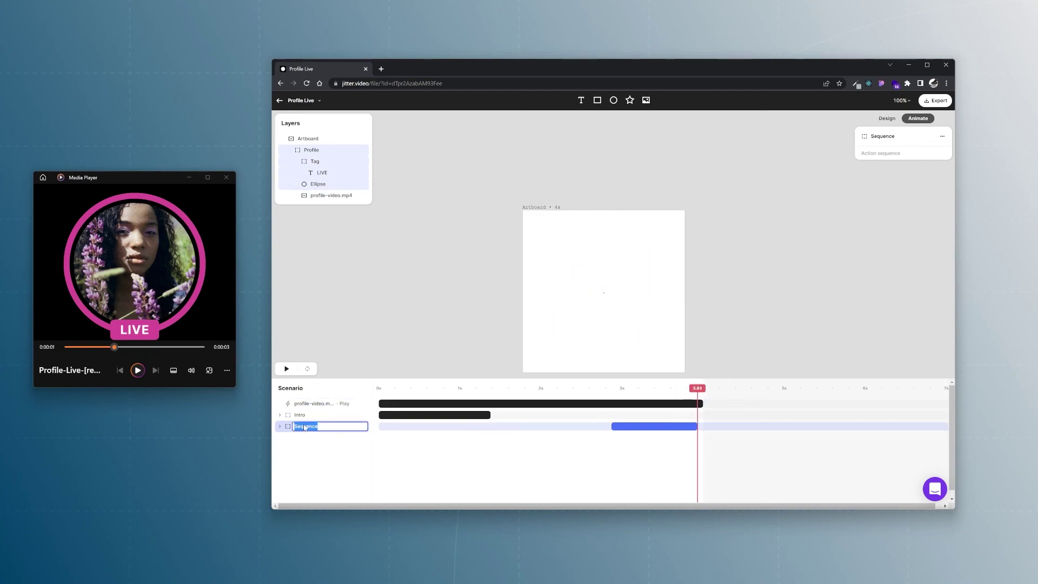
pyautogui.write('Outro')
pyautogui.press('Return')
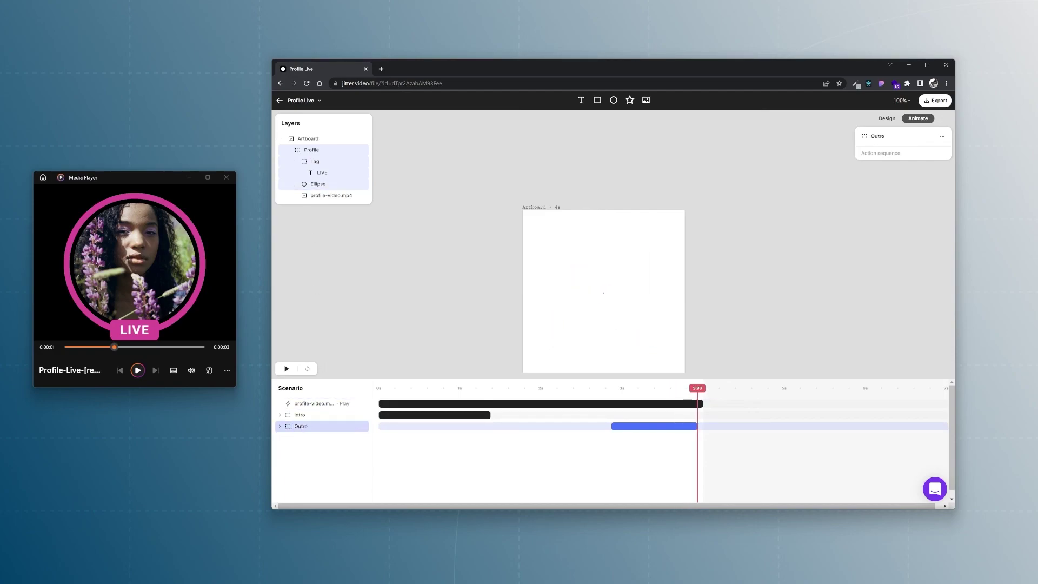
pyautogui.click(681, 461)
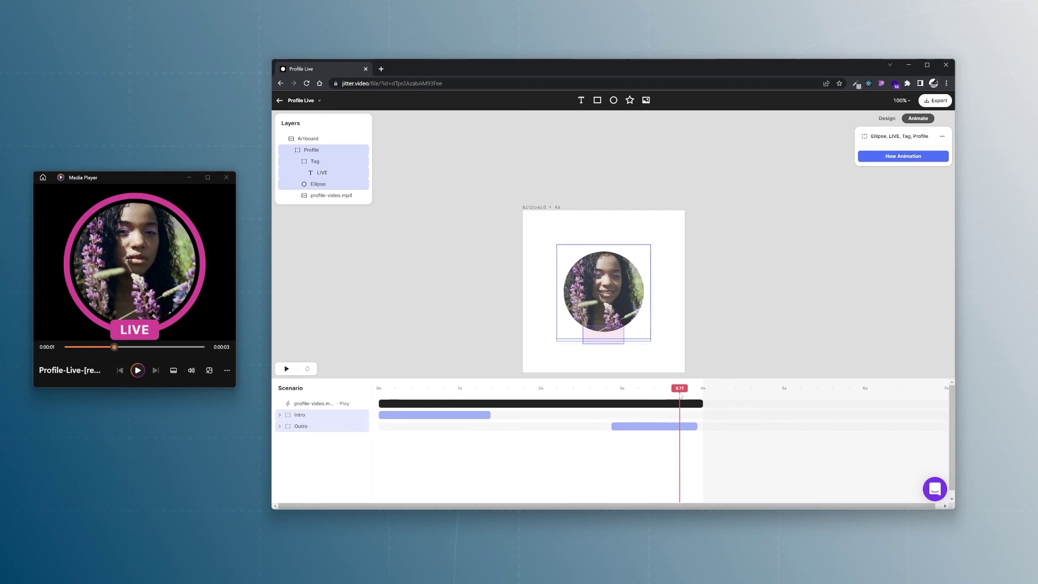
pyautogui.scroll(-1, 775, 281)
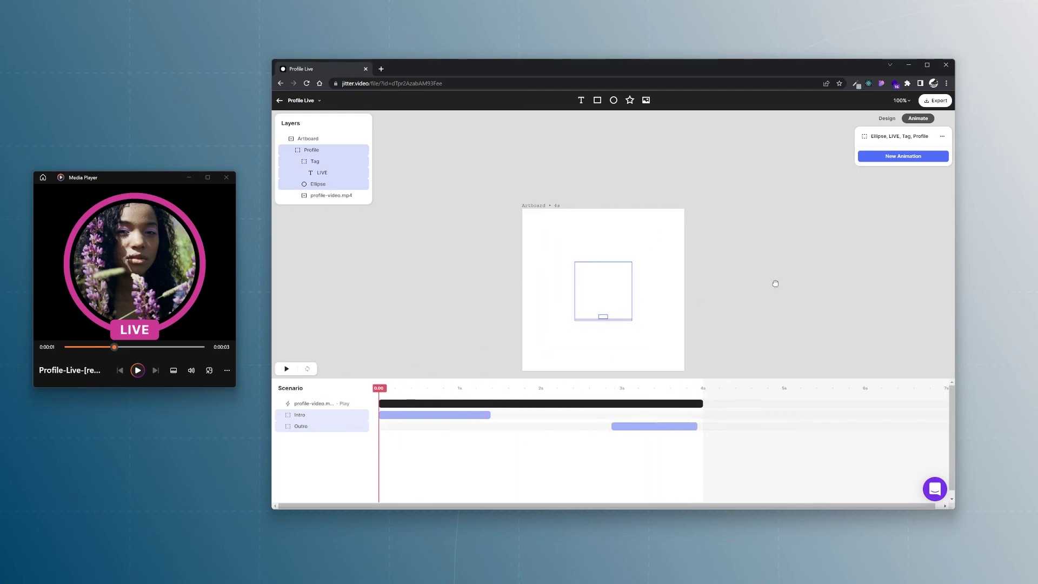
pyautogui.click(285, 369)
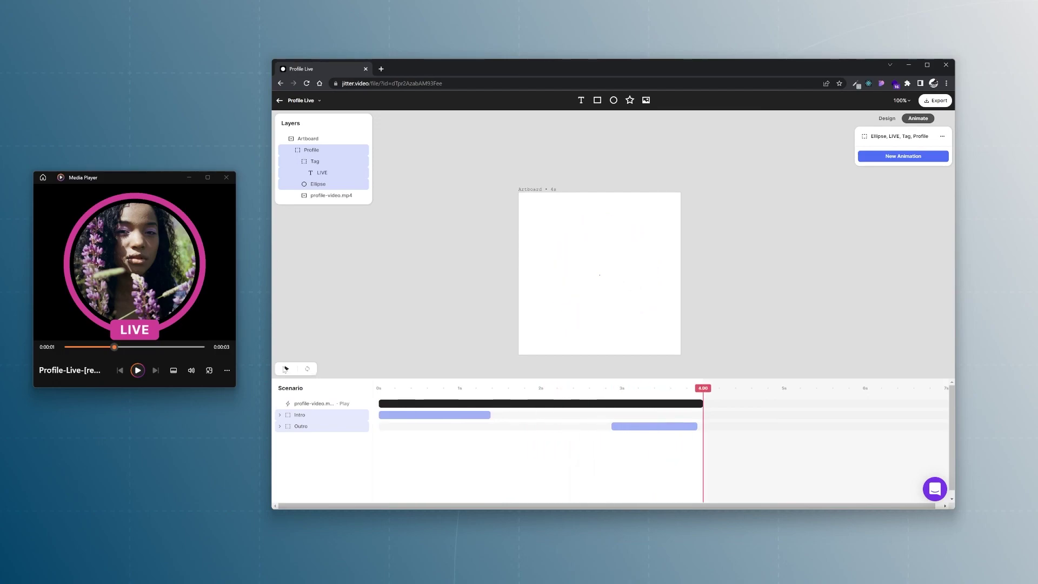
pyautogui.click(665, 315)
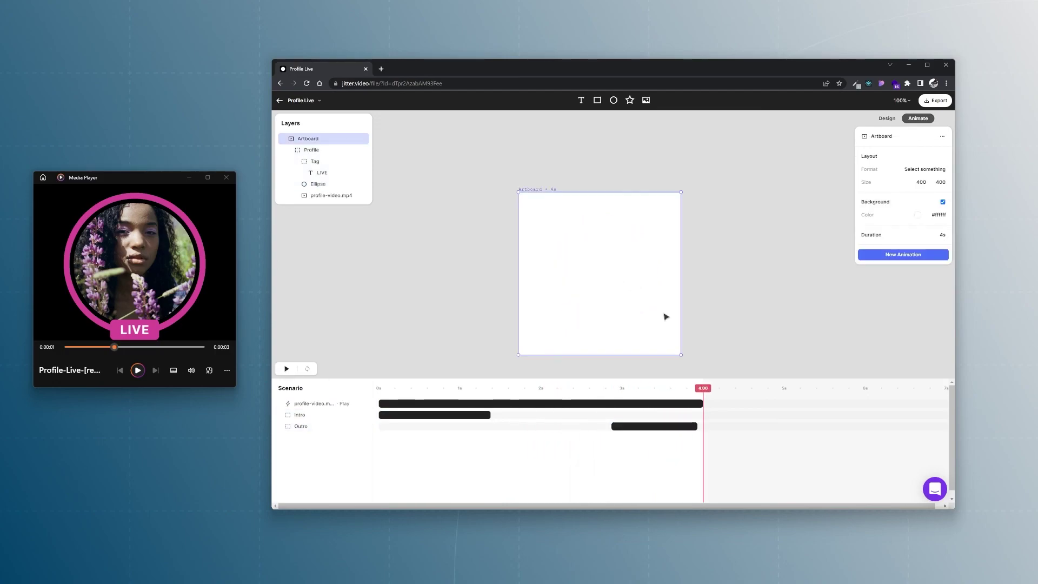